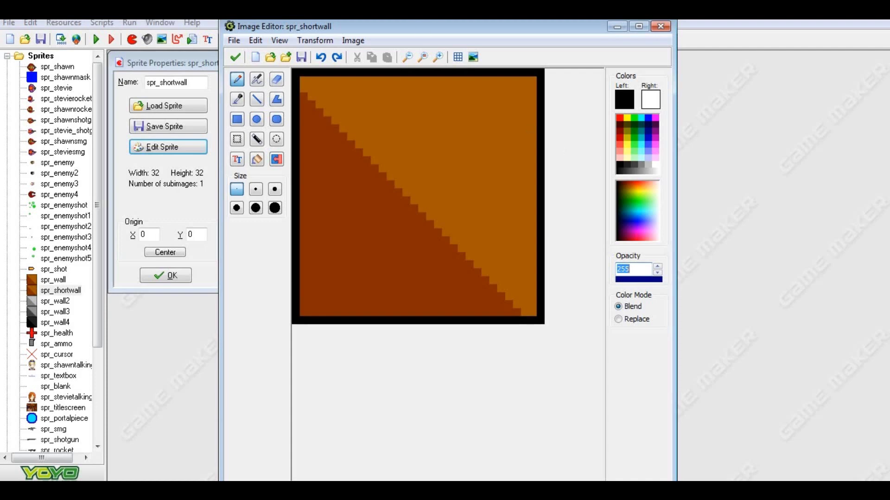
Resize the spr_shortwall canvas to 200% (64×64) with aspect ratio kept.
{"action": "left_click", "coordinate": [315, 41]}
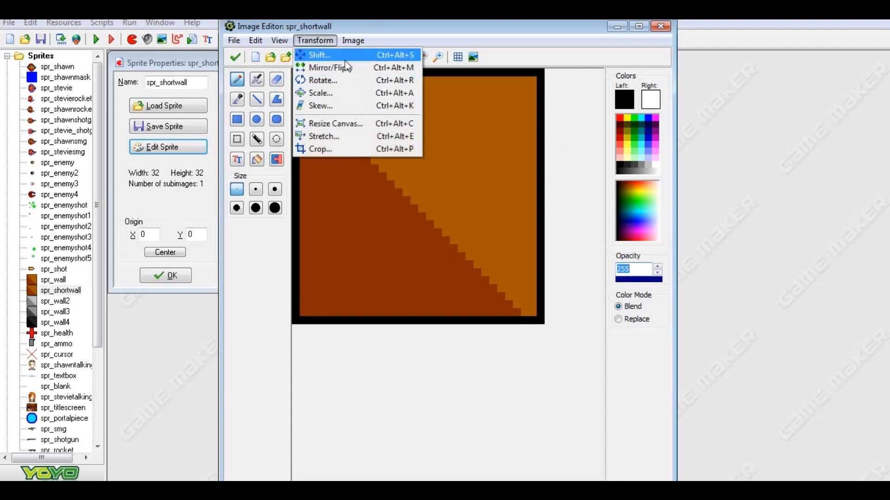
{"action": "left_click", "coordinate": [344, 124]}
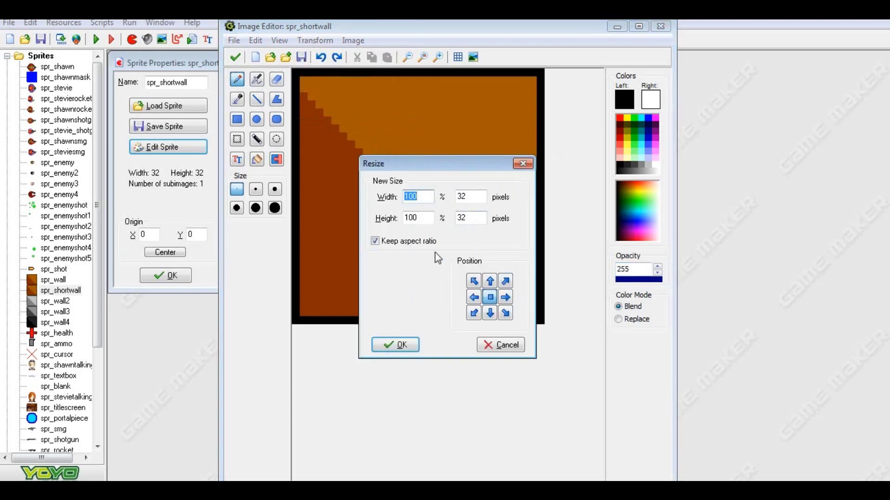
{"action": "type", "text": "200"}
{"action": "key", "text": "Return"}
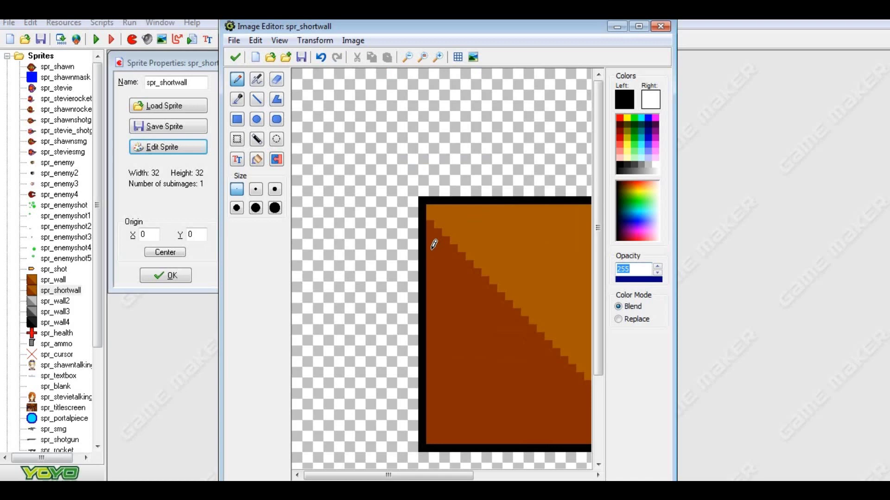
Stretch the wall image horizontally only to 200% width.
{"action": "left_click", "coordinate": [316, 41]}
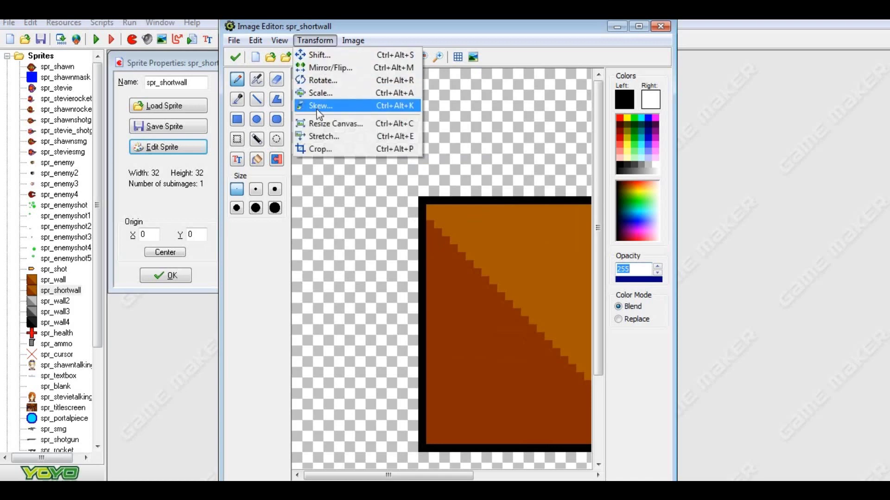
{"action": "left_click", "coordinate": [320, 93]}
{"action": "left_click_drag", "start_coordinate": [448, 314], "coordinate": [388, 314]}
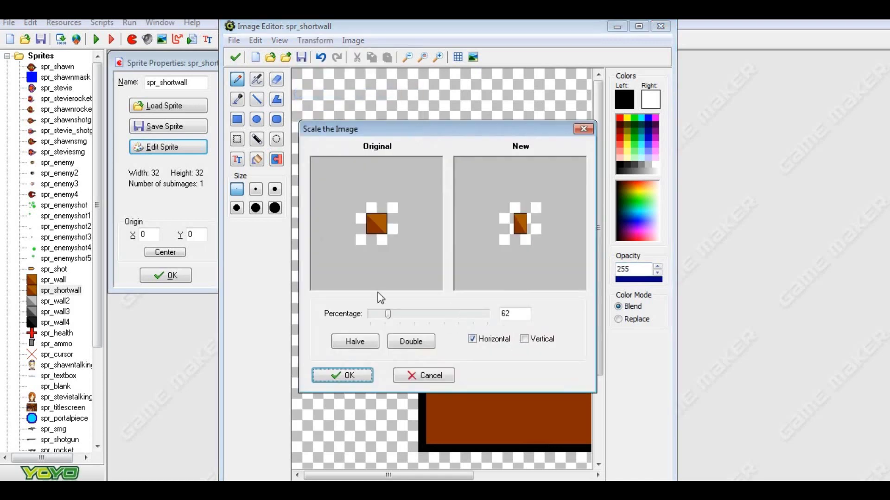
{"action": "left_click", "coordinate": [400, 337]}
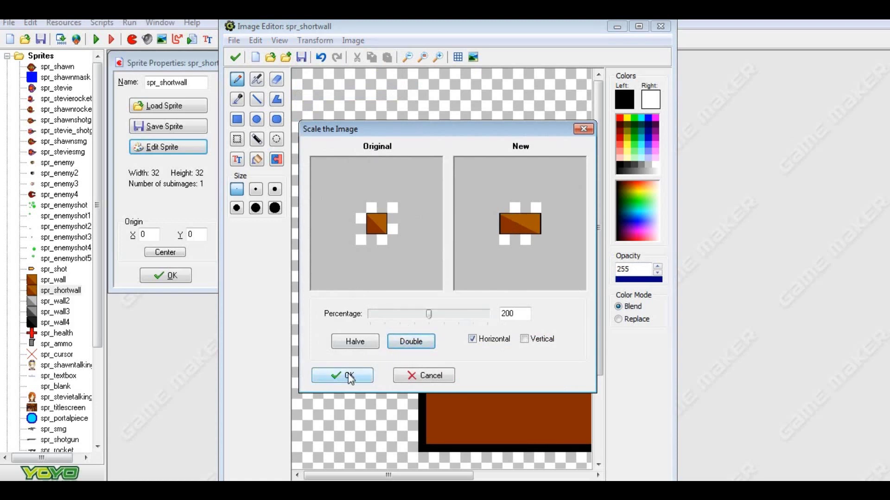
{"action": "left_click", "coordinate": [472, 339]}
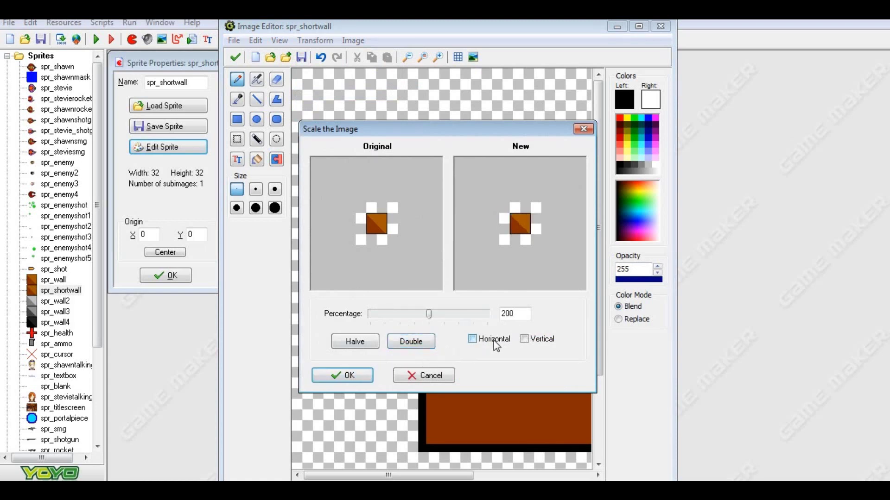
{"action": "left_click", "coordinate": [494, 345]}
{"action": "left_click", "coordinate": [345, 376]}
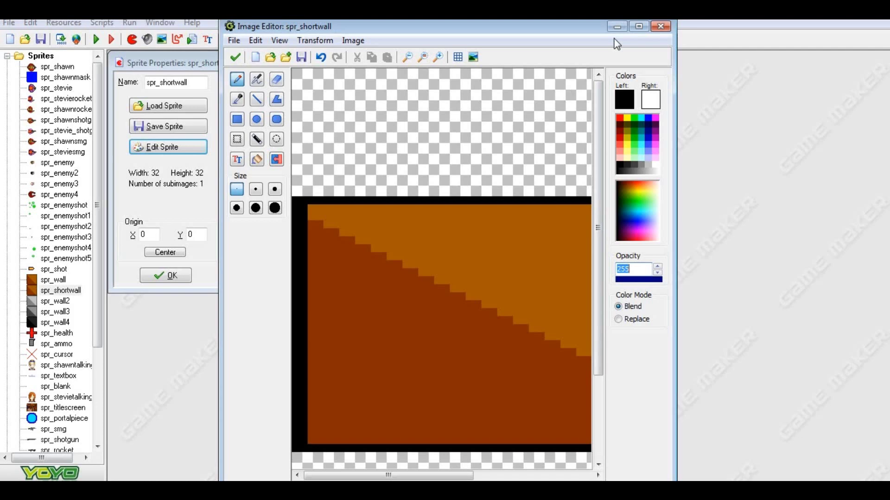
{"action": "left_click", "coordinate": [409, 60]}
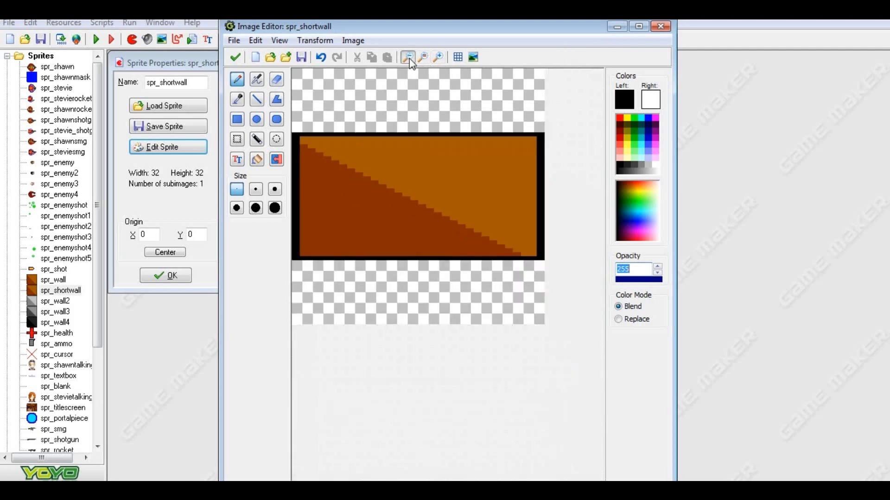
{"action": "left_click", "coordinate": [410, 59]}
{"action": "left_click", "coordinate": [409, 59]}
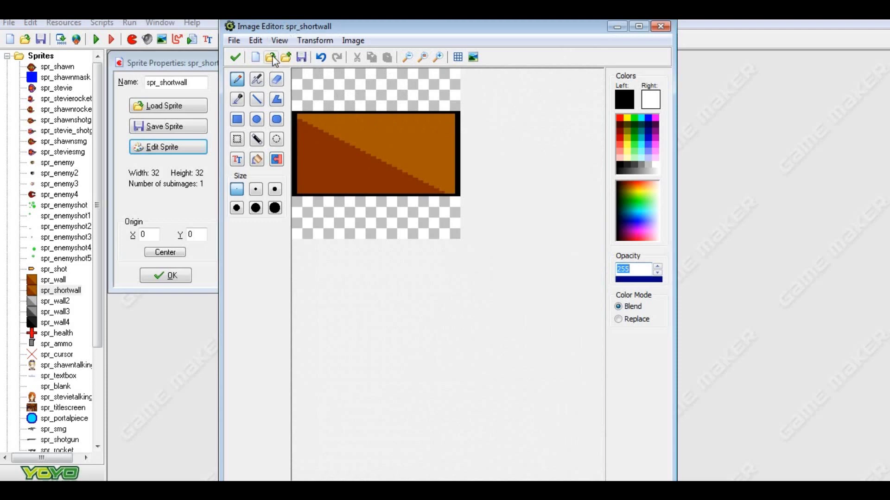
Cut the canvas height to 50% (64×32) with aspect ratio unlinked.
{"action": "left_click", "coordinate": [317, 40]}
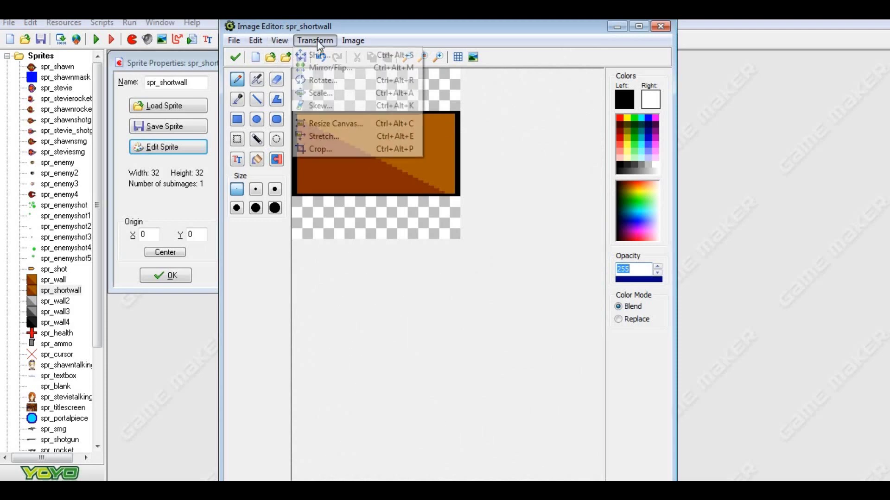
{"action": "left_click", "coordinate": [338, 91]}
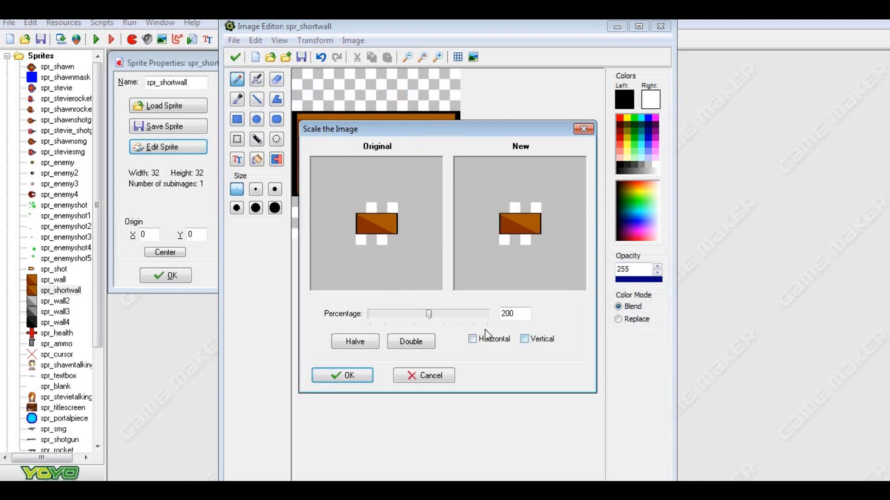
{"action": "left_click", "coordinate": [528, 339]}
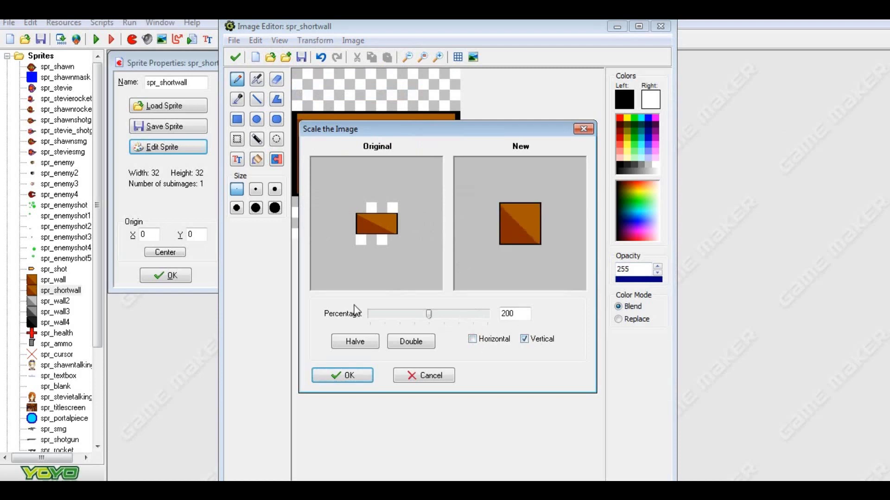
{"action": "left_click", "coordinate": [424, 377]}
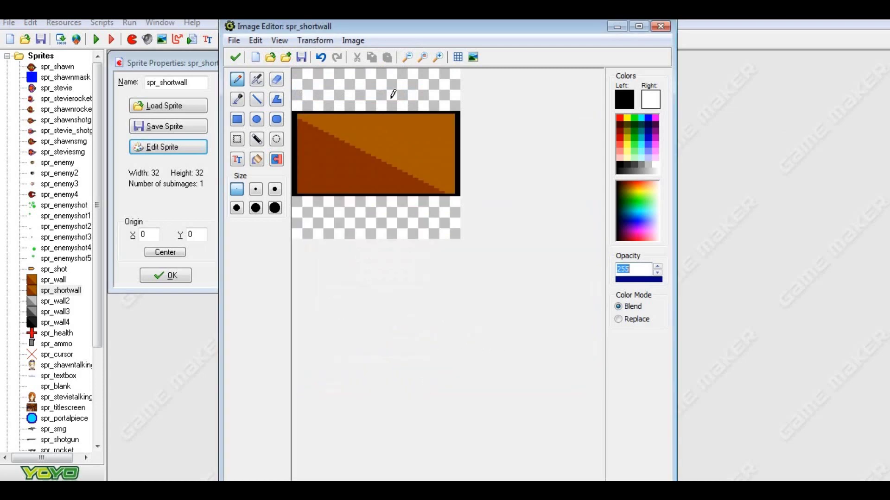
{"action": "left_click", "coordinate": [329, 40]}
{"action": "left_click", "coordinate": [341, 122]}
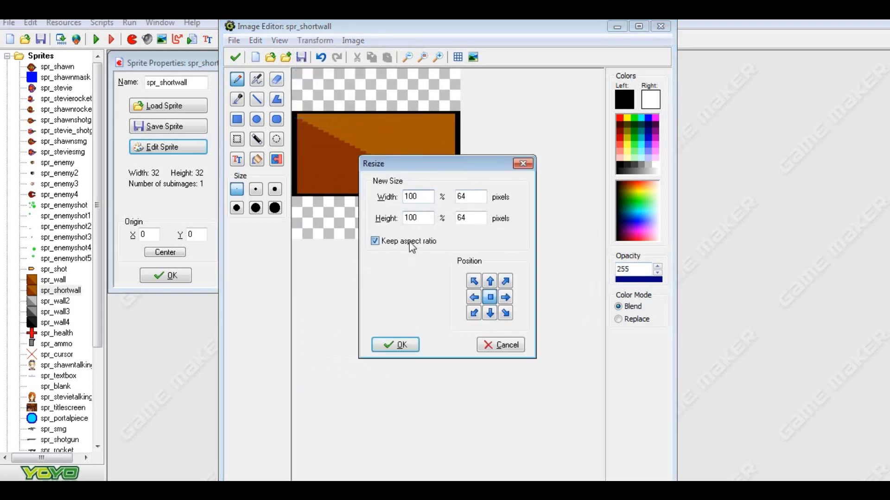
{"action": "left_click", "coordinate": [374, 241]}
{"action": "type", "text": "50"}
{"action": "key", "text": "Return"}
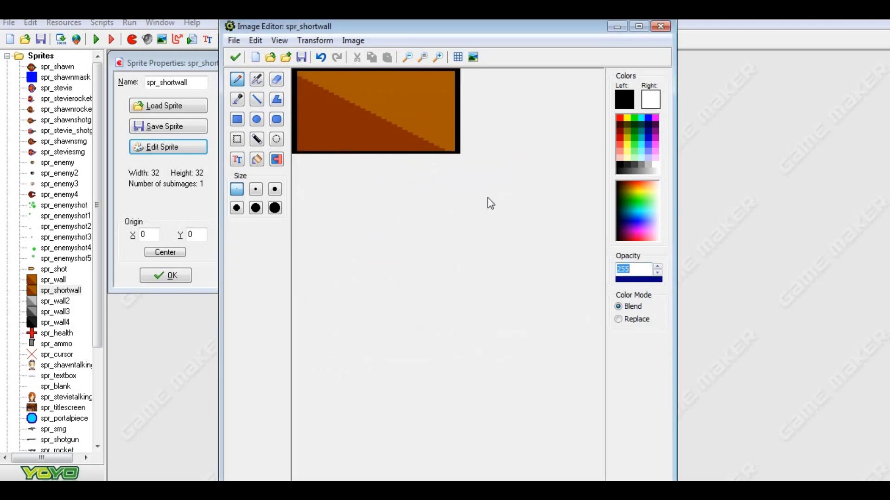
Reopen image 0 and scale it to 50% on both width and height.
{"action": "left_click", "coordinate": [233, 59]}
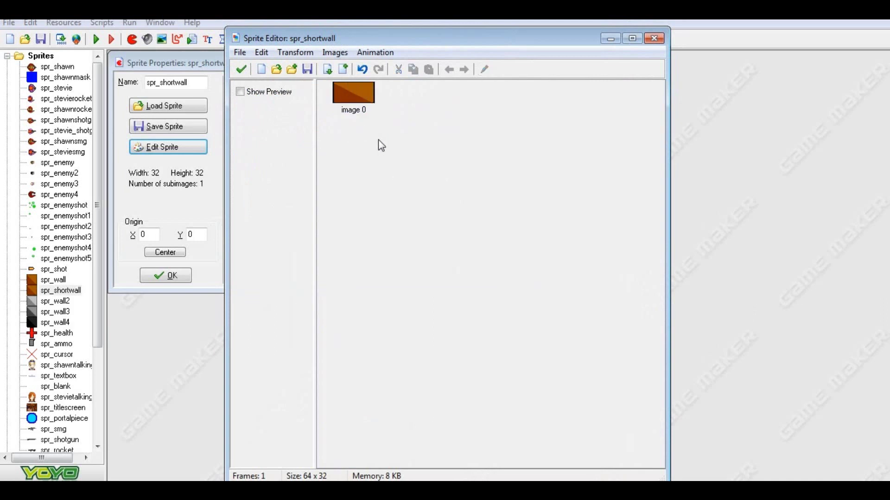
{"action": "left_click", "coordinate": [353, 92]}
{"action": "left_click", "coordinate": [484, 69]}
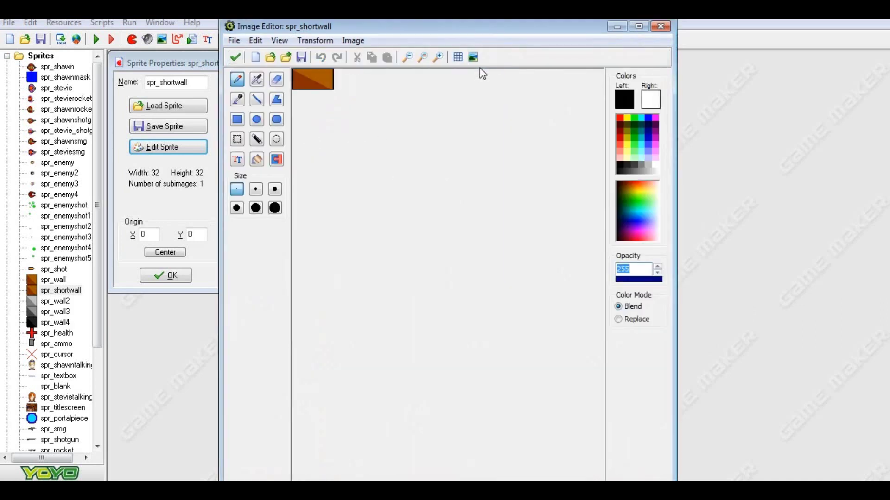
{"action": "left_click", "coordinate": [307, 40]}
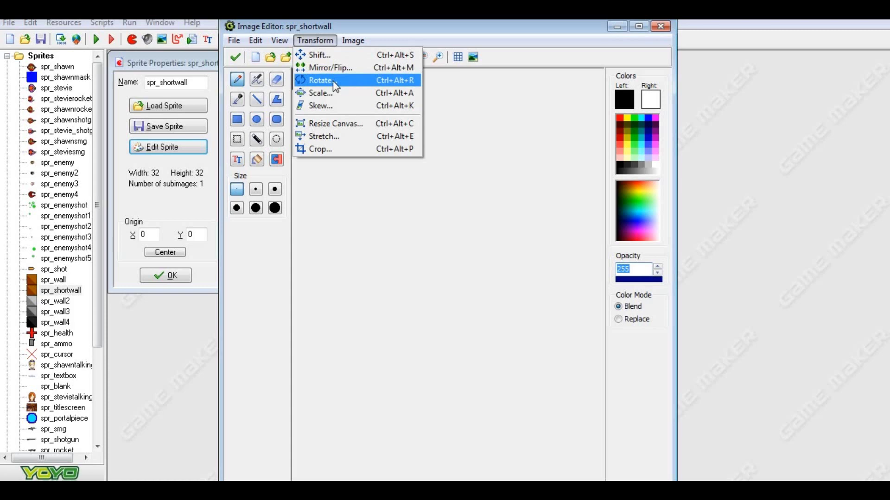
{"action": "left_click", "coordinate": [340, 94]}
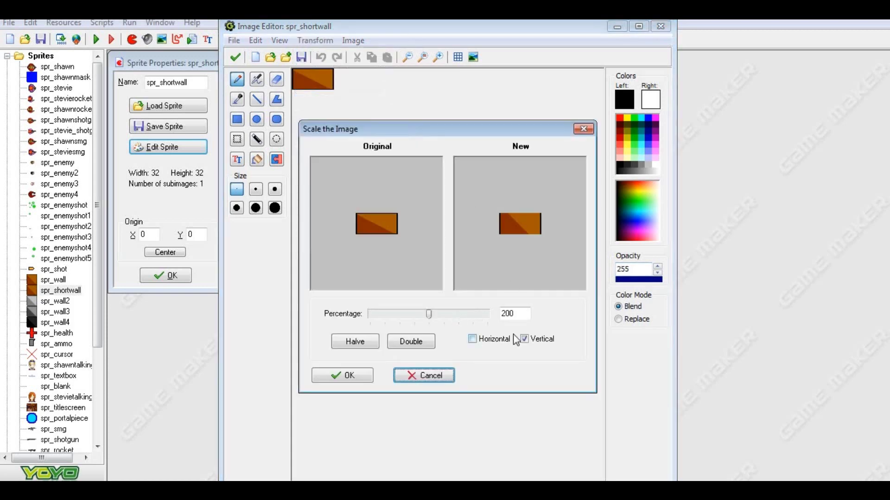
{"action": "left_click", "coordinate": [530, 338]}
{"action": "left_click", "coordinate": [503, 339]}
{"action": "left_click", "coordinate": [524, 339]}
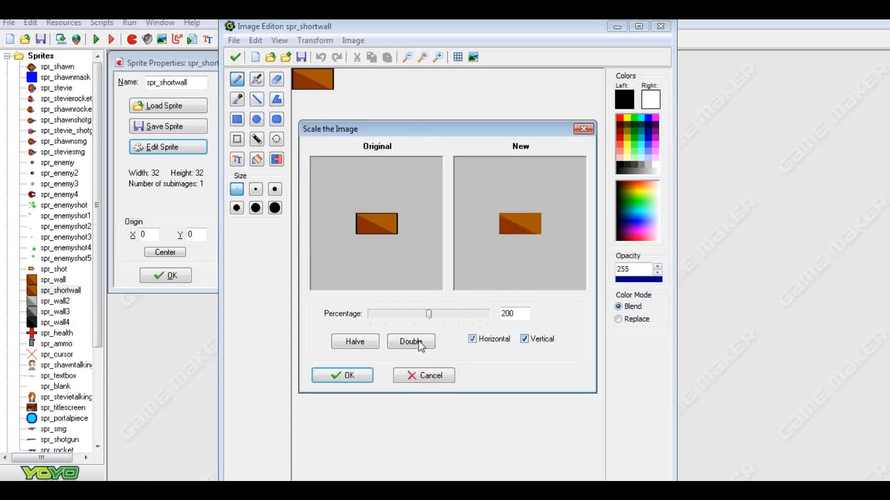
{"action": "left_click", "coordinate": [371, 341]}
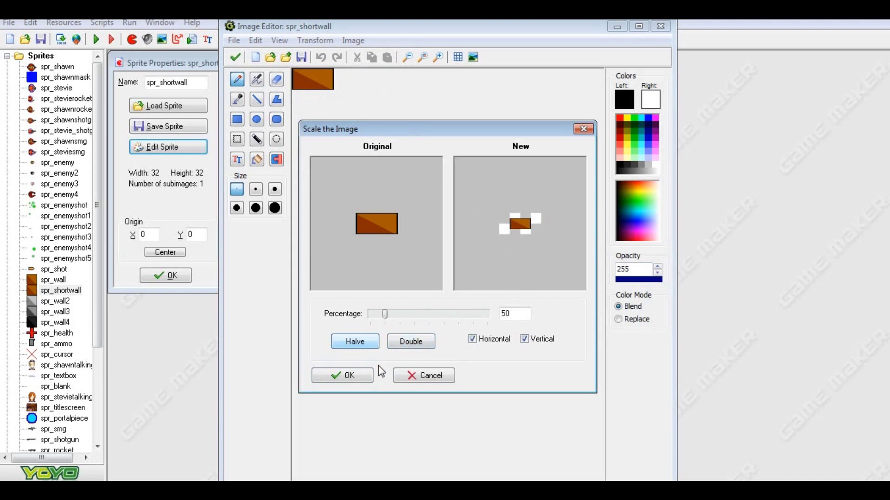
{"action": "left_click", "coordinate": [368, 375]}
Resize the canvas to 50% with aspect kept (32×16) and close both editors.
{"action": "left_click", "coordinate": [303, 40]}
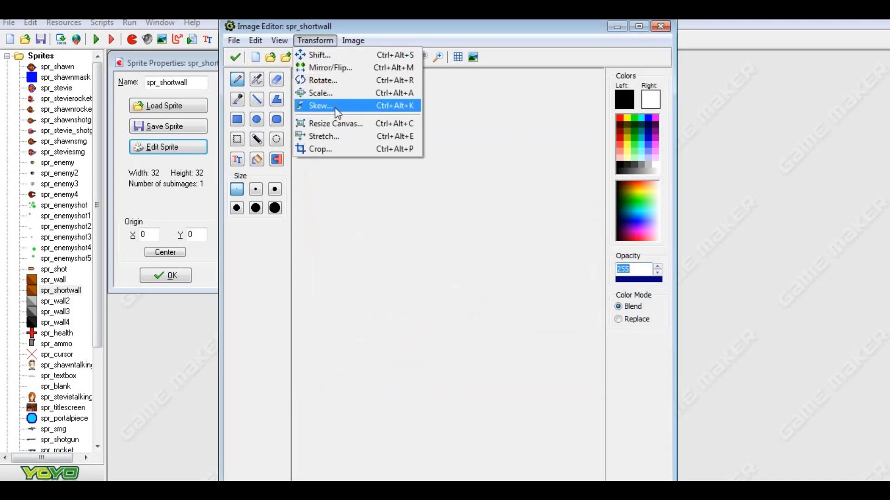
{"action": "left_click", "coordinate": [335, 119]}
{"action": "type", "text": "50"}
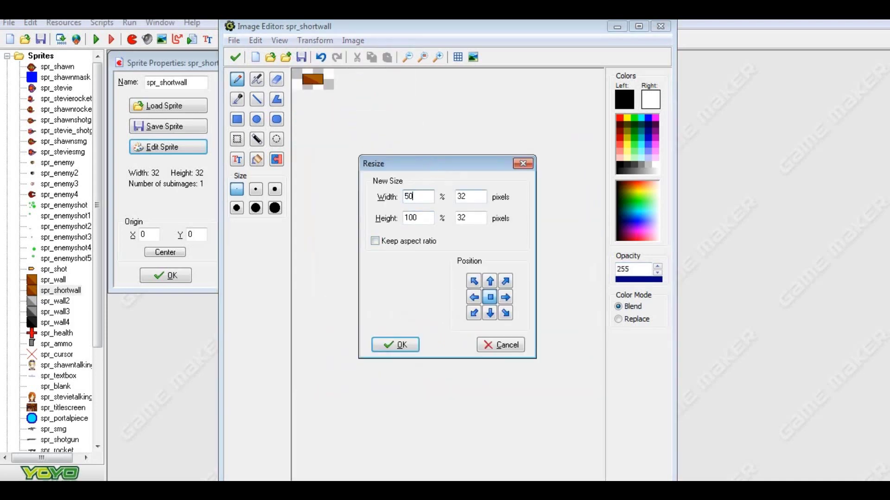
{"action": "left_click", "coordinate": [405, 242]}
{"action": "left_click", "coordinate": [401, 344]}
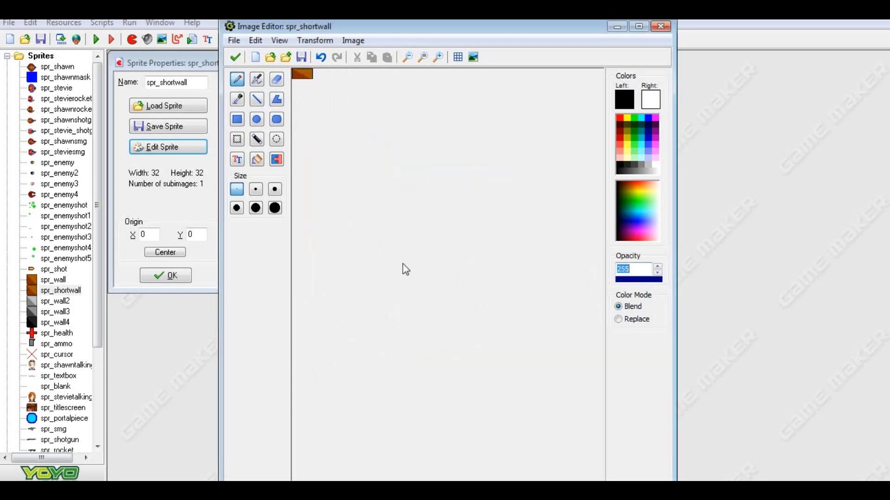
{"action": "left_click", "coordinate": [235, 57]}
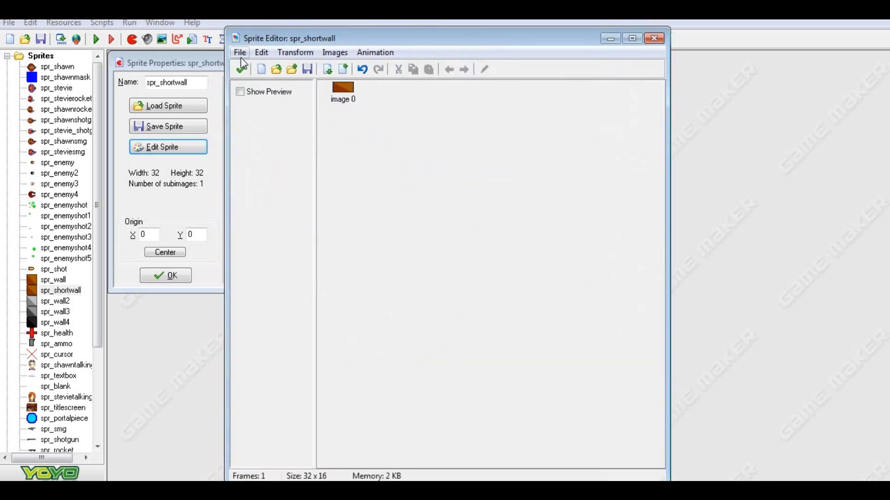
{"action": "left_click", "coordinate": [241, 67]}
Close the sprite properties and open the Level 1 room.
{"action": "left_click", "coordinate": [165, 275]}
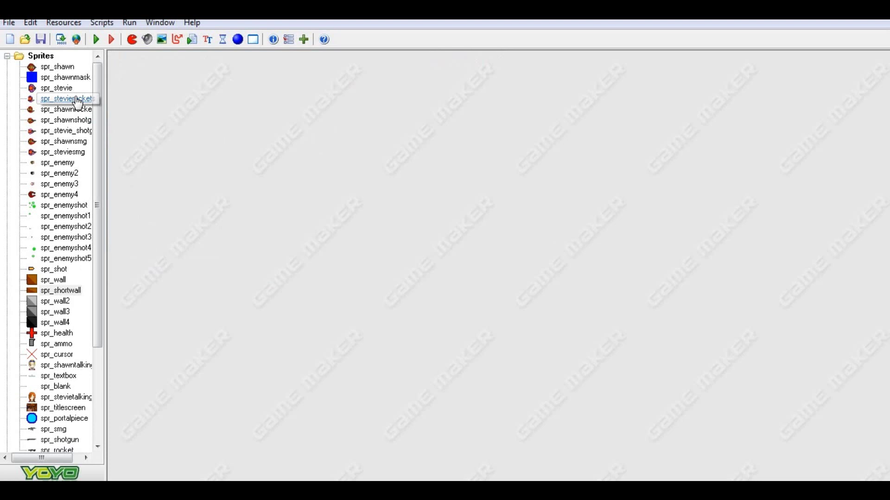
{"action": "double_click", "coordinate": [51, 57]}
{"action": "double_click", "coordinate": [47, 142]}
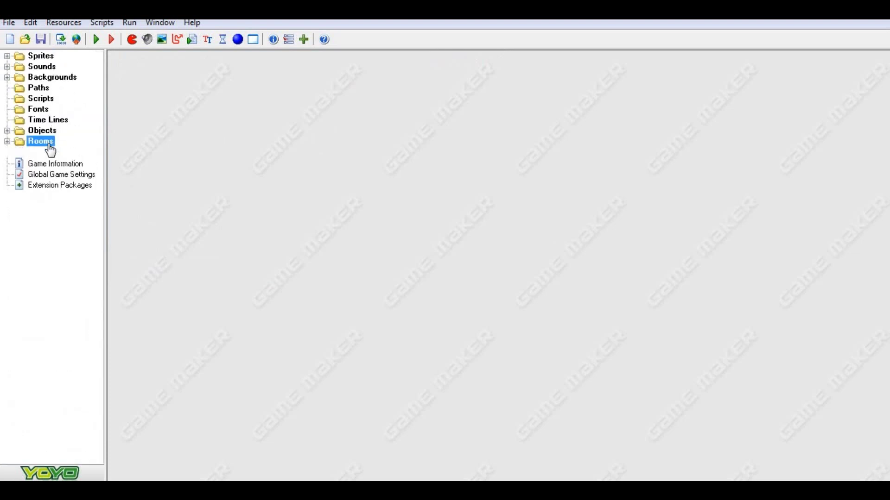
{"action": "double_click", "coordinate": [52, 163]}
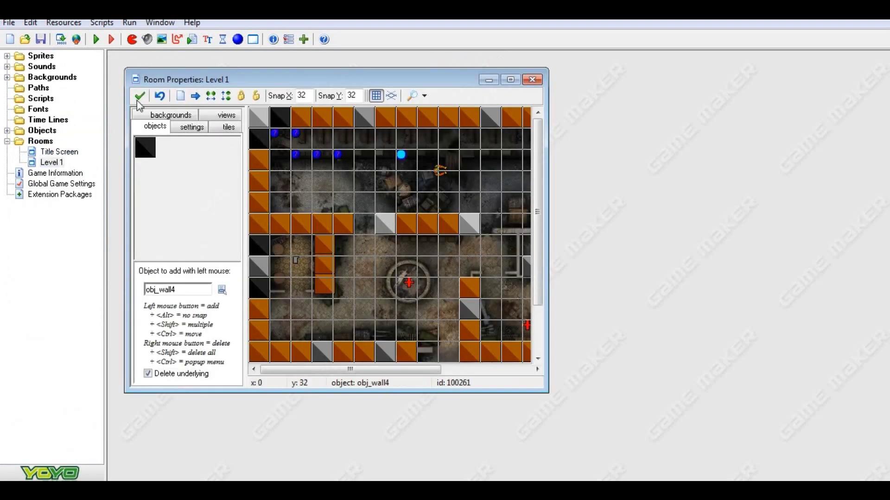
Duplicate obj_wall as obj_shortwall using the spr_shortwall sprite.
{"action": "double_click", "coordinate": [45, 132]}
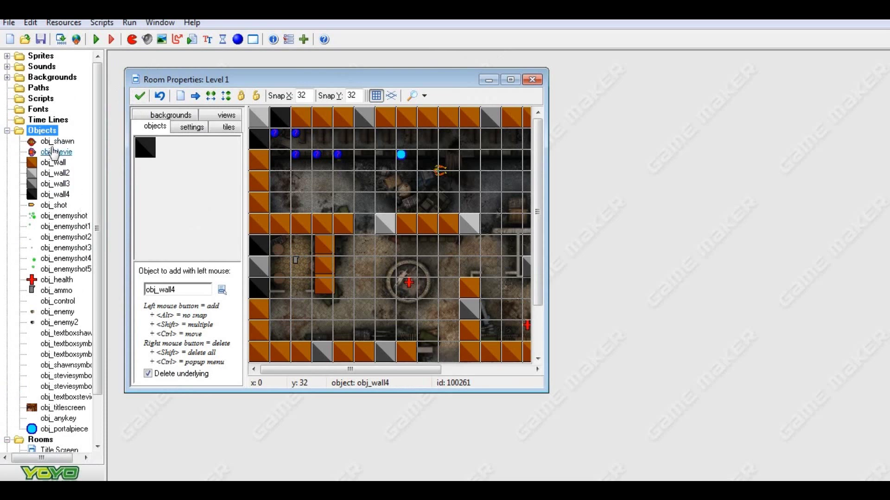
{"action": "left_click", "coordinate": [57, 163]}
{"action": "right_click", "coordinate": [57, 163]}
{"action": "left_click", "coordinate": [82, 186]}
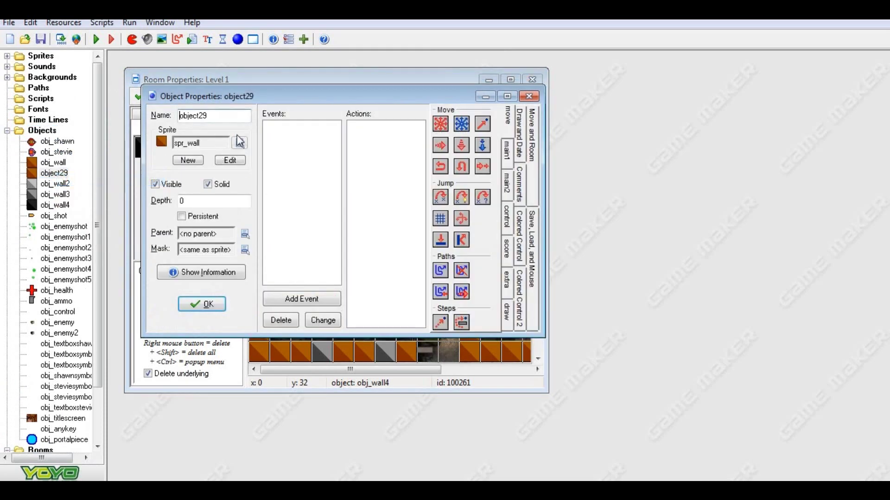
{"action": "left_click_drag", "start_coordinate": [240, 115], "coordinate": [179, 115]}
{"action": "type", "text": "o"}
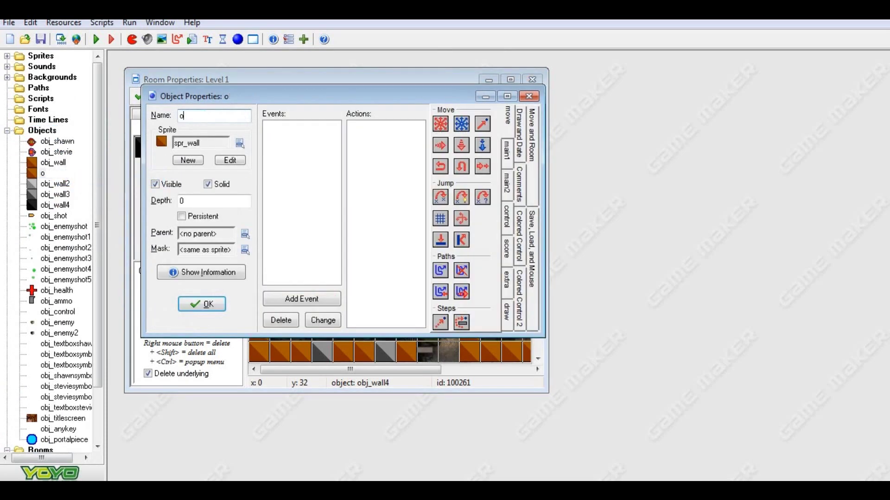
{"action": "type", "text": "bj_shortwall"}
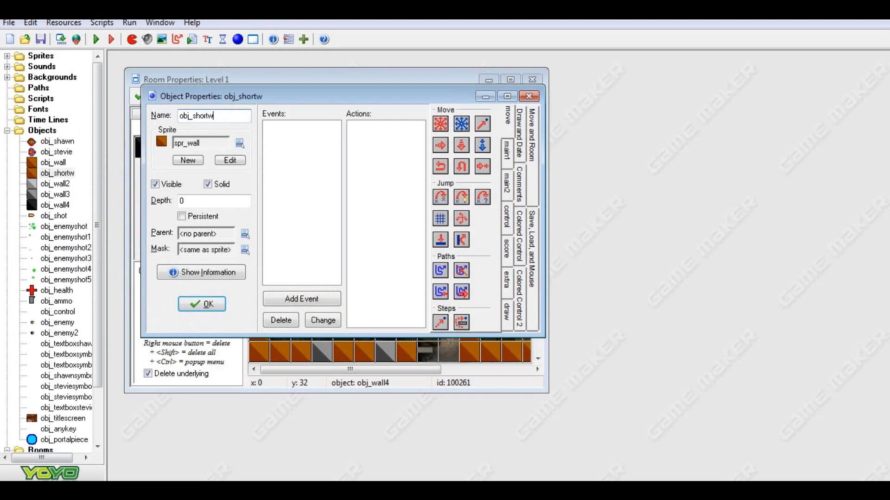
{"action": "left_click", "coordinate": [240, 143]}
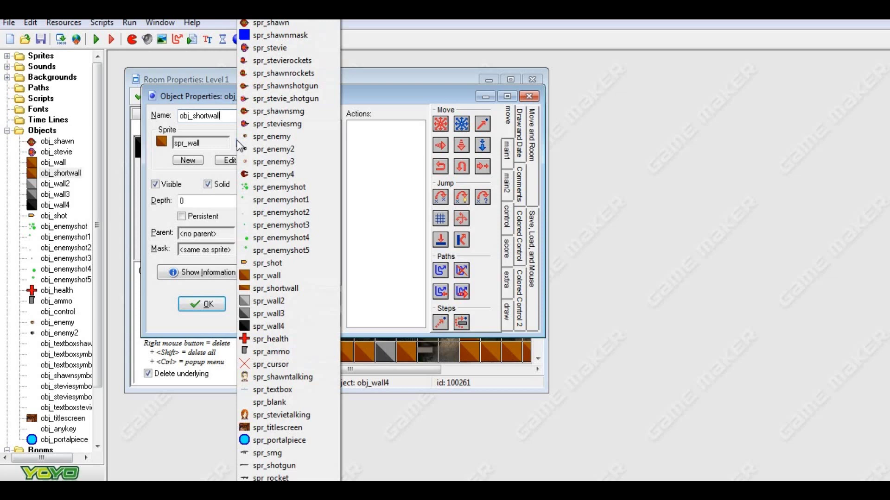
{"action": "left_click", "coordinate": [315, 287]}
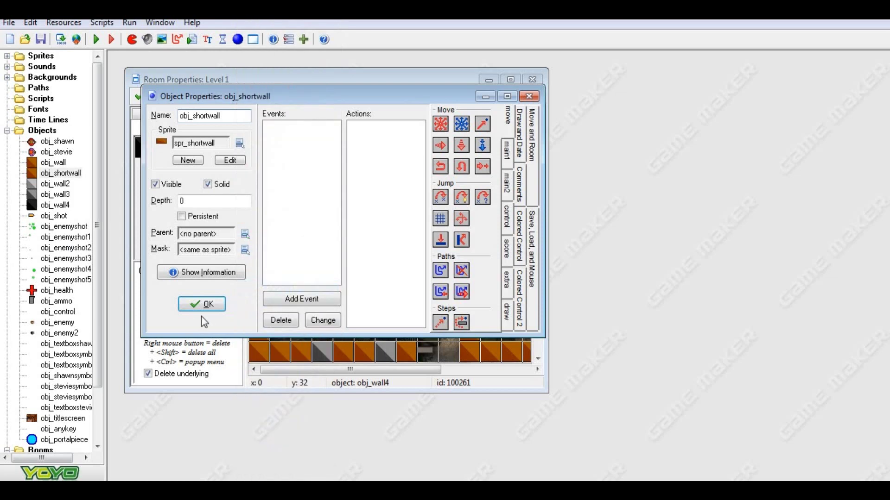
{"action": "left_click", "coordinate": [201, 304]}
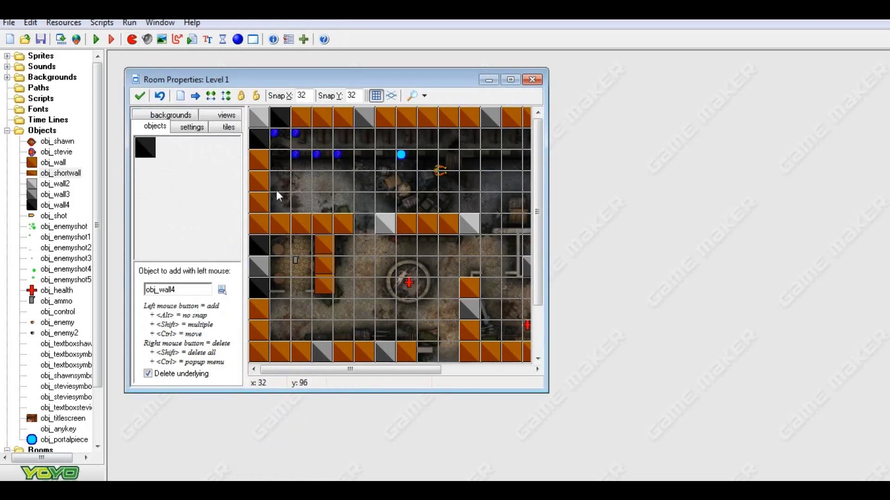
Place a first obj_shortwall piece onto a grey wall tile in Level 1.
{"action": "left_click", "coordinate": [510, 80]}
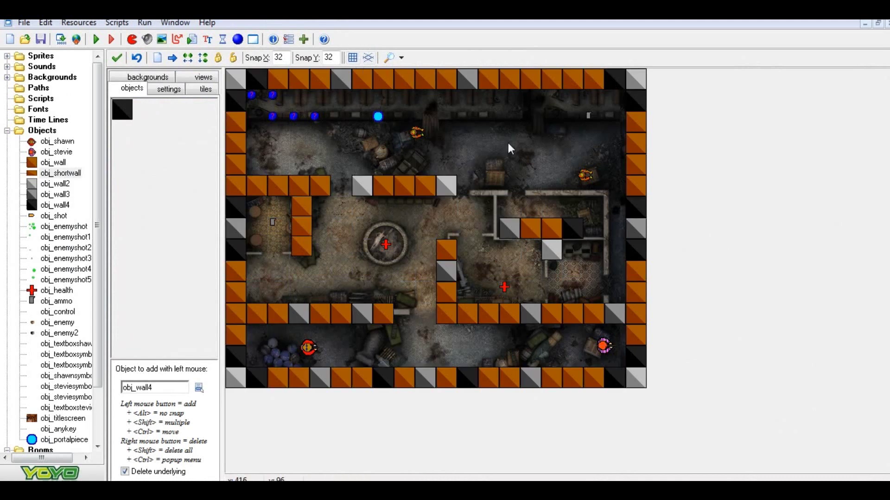
{"action": "left_click", "coordinate": [502, 180]}
{"action": "right_click", "coordinate": [488, 159]}
{"action": "left_click", "coordinate": [118, 114]}
{"action": "left_click", "coordinate": [163, 161]}
{"action": "left_click", "coordinate": [364, 210]}
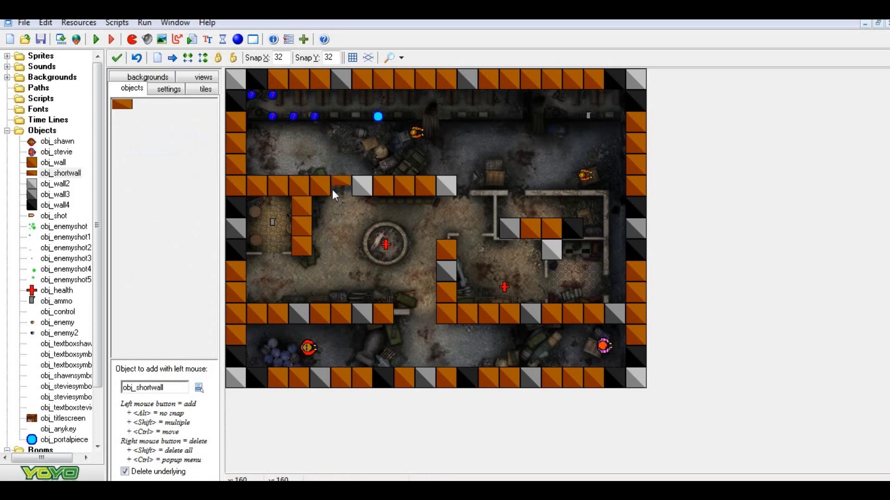
{"action": "left_click_drag", "start_coordinate": [333, 190], "coordinate": [480, 76], "text": "ctrl"}
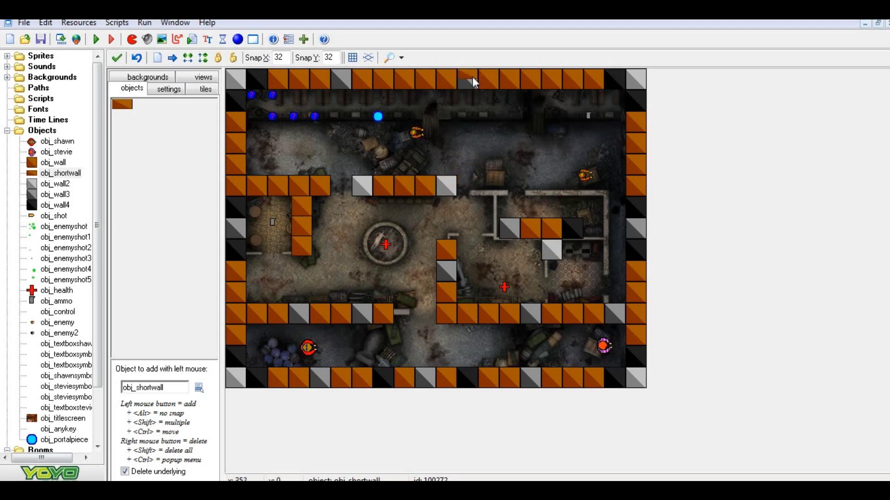
{"action": "left_click_drag", "start_coordinate": [470, 159], "coordinate": [513, 309], "text": "ctrl"}
Fill the remaining wall gaps with short walls and save the room.
{"action": "left_click_drag", "start_coordinate": [406, 332], "coordinate": [311, 268], "text": "ctrl"}
{"action": "mouse_move", "coordinate": [390, 243]}
{"action": "left_mouse_down", "text": "ctrl"}
{"action": "mouse_move", "coordinate": [351, 234]}
{"action": "mouse_move", "coordinate": [354, 244]}
{"action": "mouse_move", "coordinate": [375, 250]}
{"action": "mouse_move", "coordinate": [362, 216]}
{"action": "mouse_move", "coordinate": [428, 247]}
{"action": "left_mouse_up", "text": "ctrl"}
{"action": "left_click_drag", "start_coordinate": [366, 225], "coordinate": [337, 193], "text": "ctrl"}
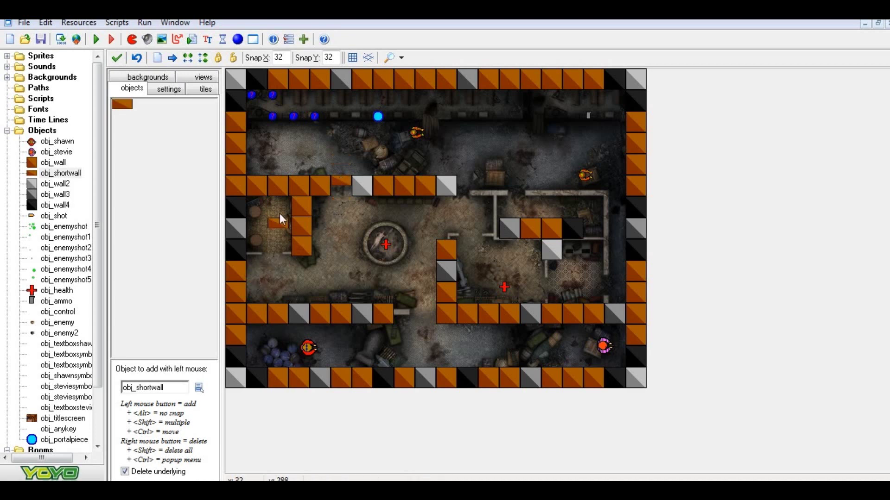
{"action": "left_click", "coordinate": [280, 205]}
{"action": "left_click_drag", "start_coordinate": [264, 209], "coordinate": [260, 346], "text": "ctrl"}
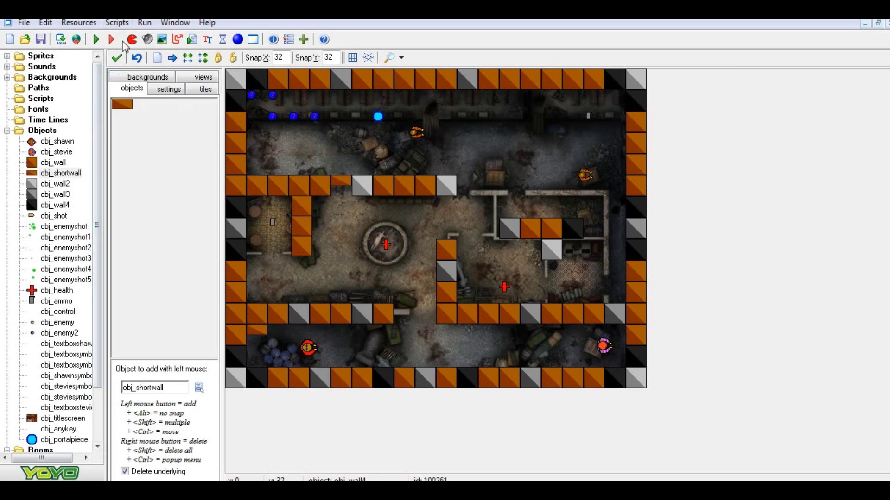
{"action": "left_click", "coordinate": [116, 57]}
Centre the spr_shortwall origin at 16,8 and confirm its properties.
{"action": "left_click", "coordinate": [49, 132]}
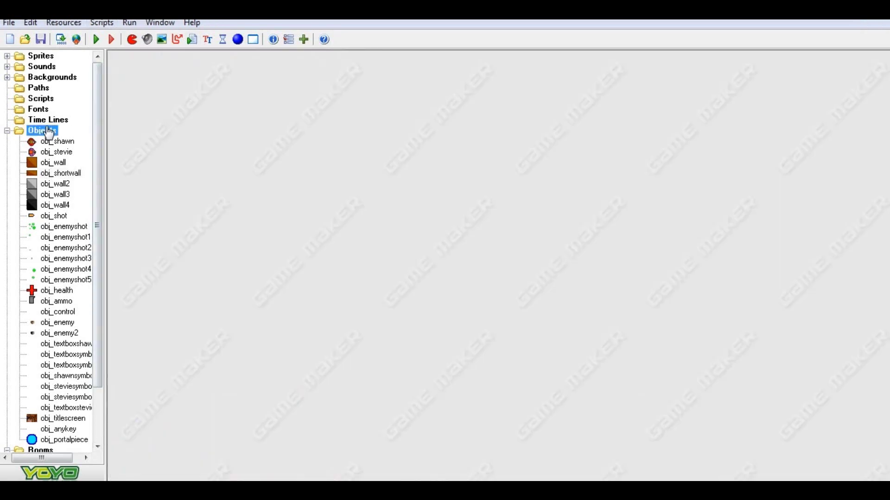
{"action": "double_click", "coordinate": [49, 132]}
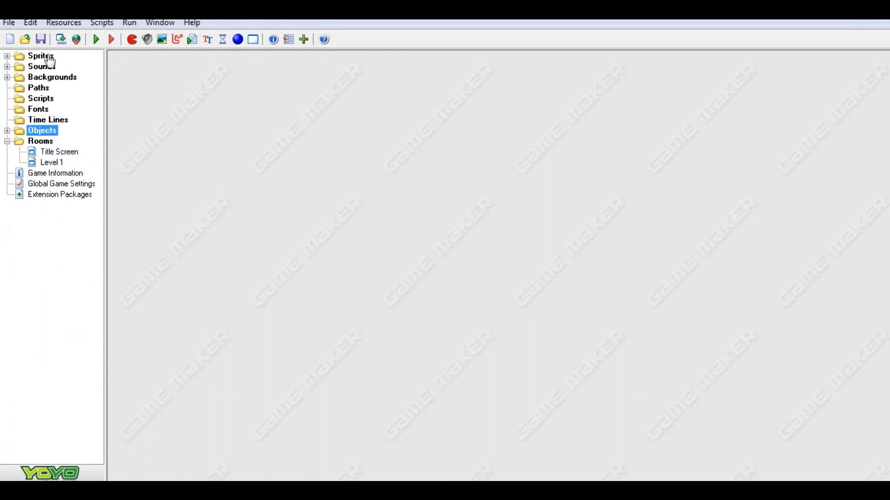
{"action": "double_click", "coordinate": [49, 58]}
{"action": "double_click", "coordinate": [65, 291]}
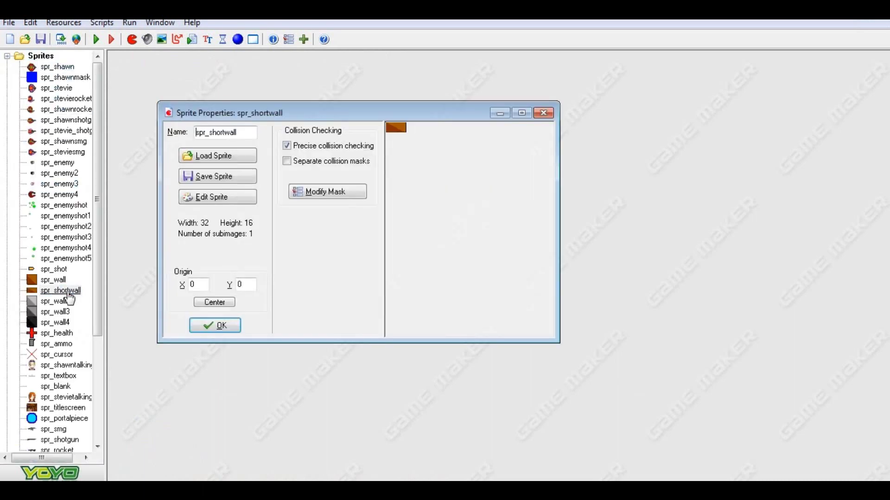
{"action": "left_click", "coordinate": [223, 303]}
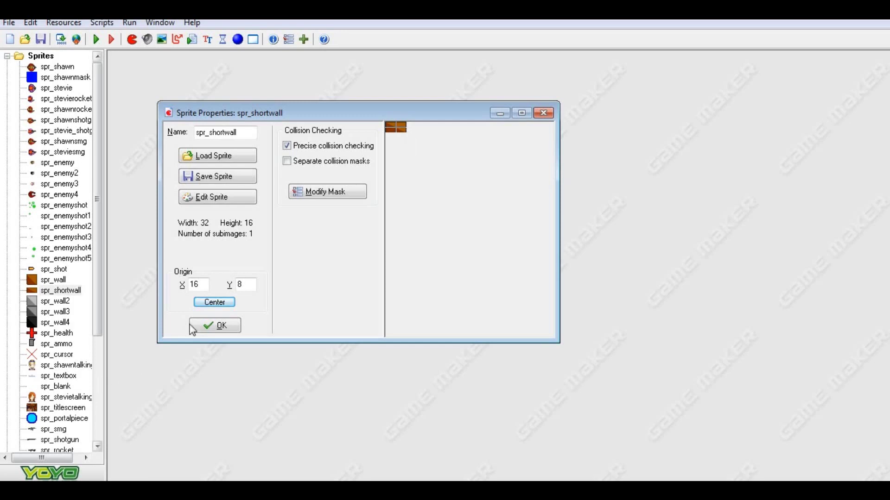
{"action": "left_click", "coordinate": [236, 327]}
Inspect spr_shawn's image zoomed in, then close its image and sprite editors.
{"action": "double_click", "coordinate": [57, 67]}
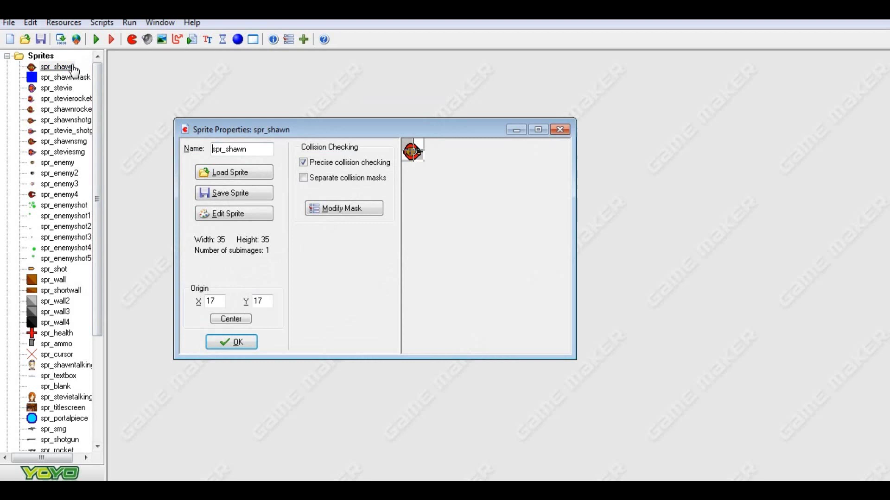
{"action": "left_click", "coordinate": [264, 217]}
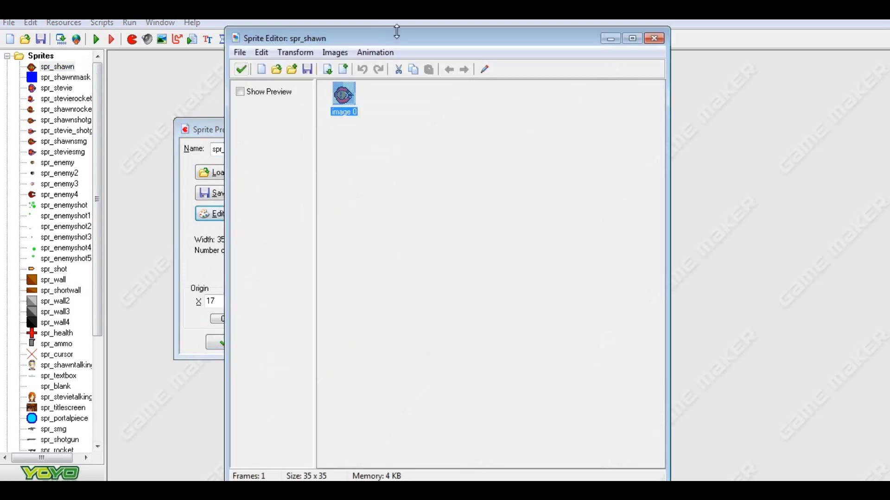
{"action": "left_click", "coordinate": [472, 71]}
{"action": "left_click", "coordinate": [444, 54]}
{"action": "left_click", "coordinate": [443, 55]}
{"action": "left_click", "coordinate": [444, 54]}
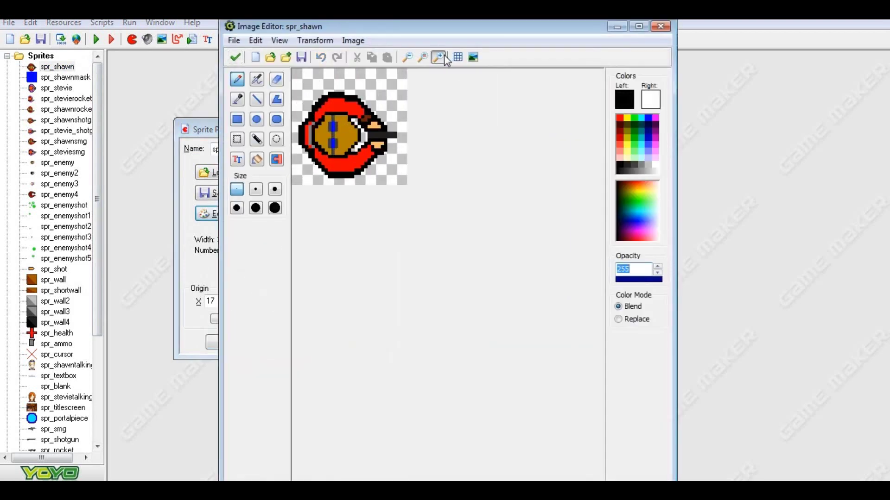
{"action": "left_click", "coordinate": [444, 54]}
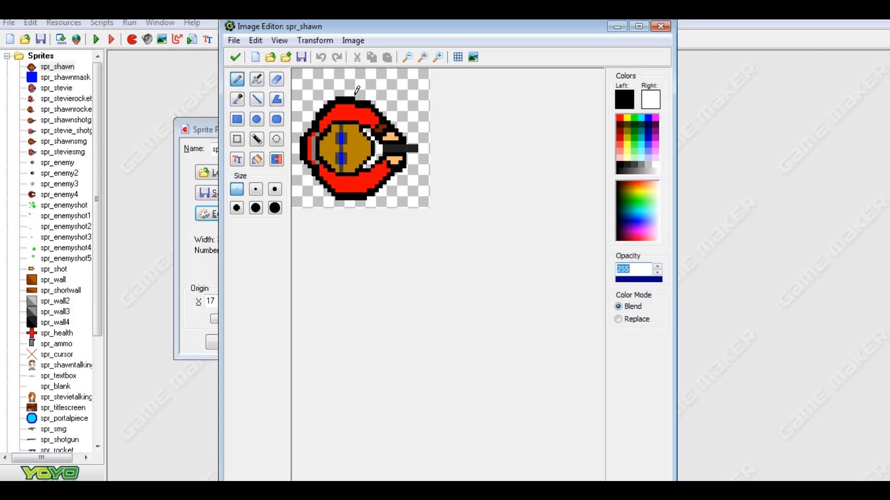
{"action": "left_click", "coordinate": [234, 58]}
{"action": "left_click", "coordinate": [241, 67]}
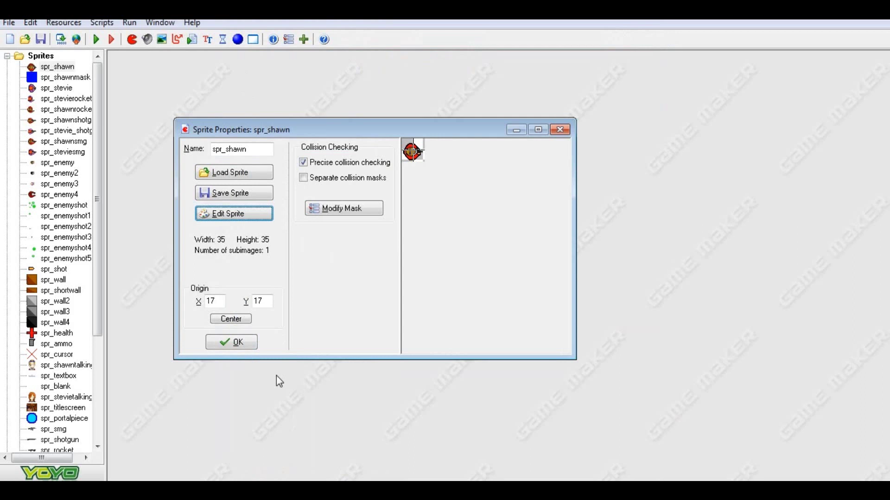
Close the spr_shawn Sprite Properties dialog with OK.
{"action": "left_click", "coordinate": [232, 343]}
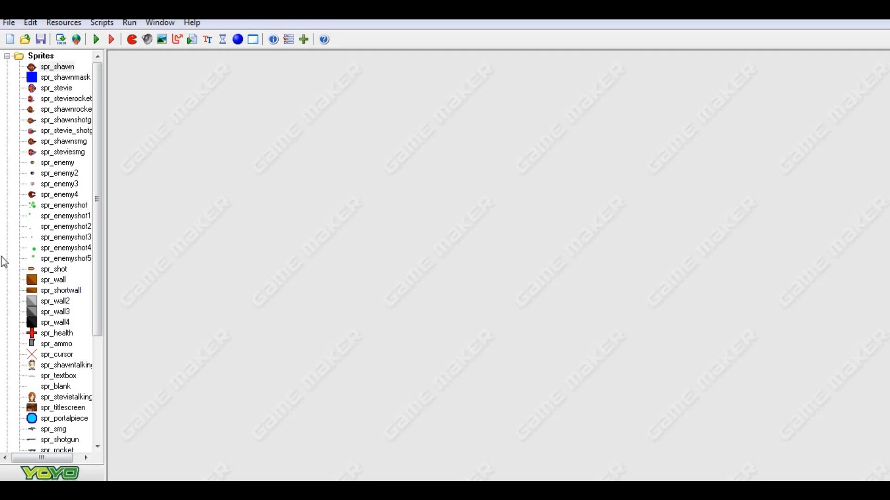
{"action": "left_click", "coordinate": [237, 40]}
Duplicate spr_shortwall as spr_curvywall and open its image zoomed in.
{"action": "right_click", "coordinate": [65, 290]}
{"action": "left_click", "coordinate": [96, 307]}
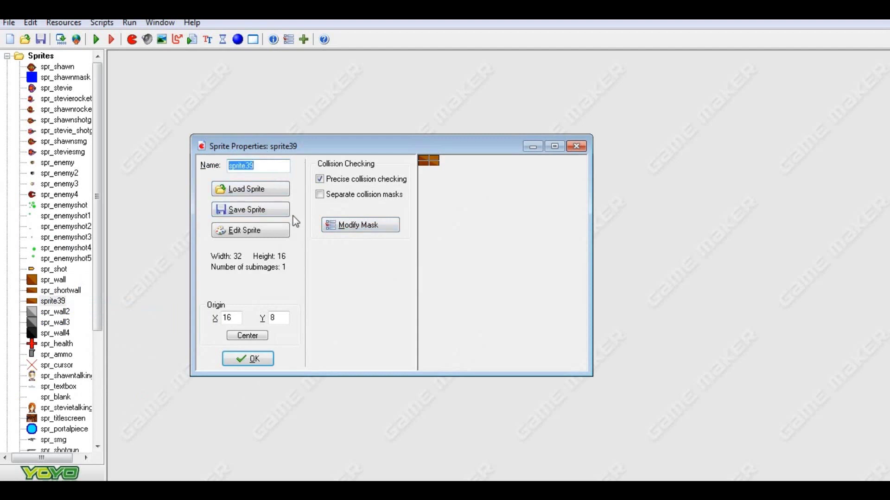
{"action": "type", "text": "spr_"}
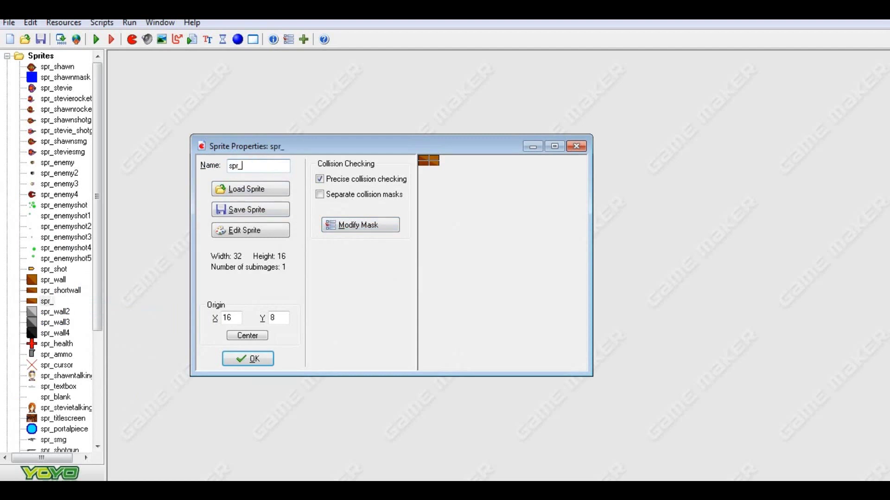
{"action": "type", "text": "curvywall"}
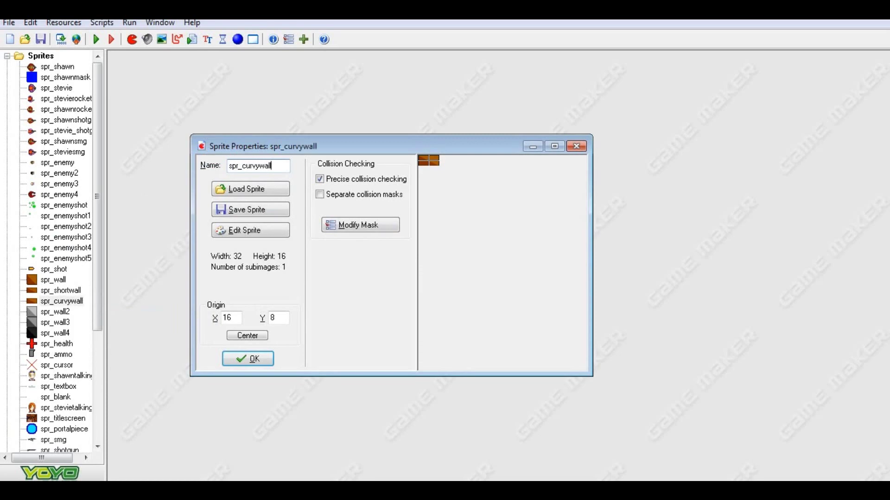
{"action": "left_click", "coordinate": [243, 234]}
{"action": "left_click", "coordinate": [487, 65]}
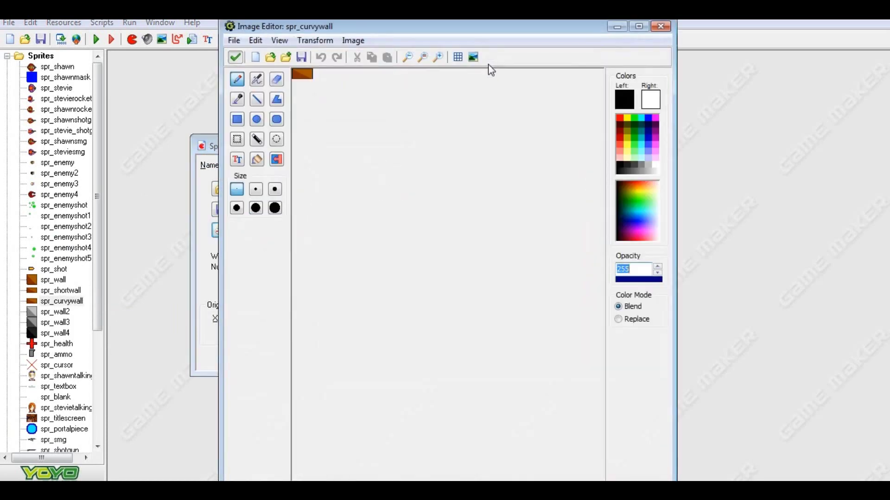
{"action": "left_click", "coordinate": [439, 57]}
{"action": "left_click", "coordinate": [439, 57]}
{"action": "left_click", "coordinate": [440, 57]}
{"action": "left_click", "coordinate": [440, 56]}
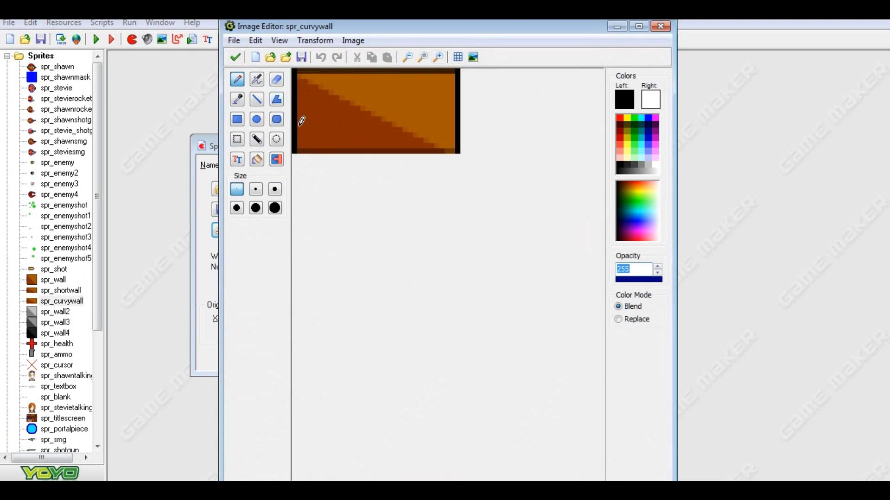
Draw black top and bottom edge lines, then erase sections to curve the wall.
{"action": "mouse_move", "coordinate": [298, 139]}
{"action": "left_mouse_down"}
{"action": "mouse_move", "coordinate": [342, 146]}
{"action": "mouse_move", "coordinate": [381, 134]}
{"action": "mouse_move", "coordinate": [455, 148]}
{"action": "left_mouse_up"}
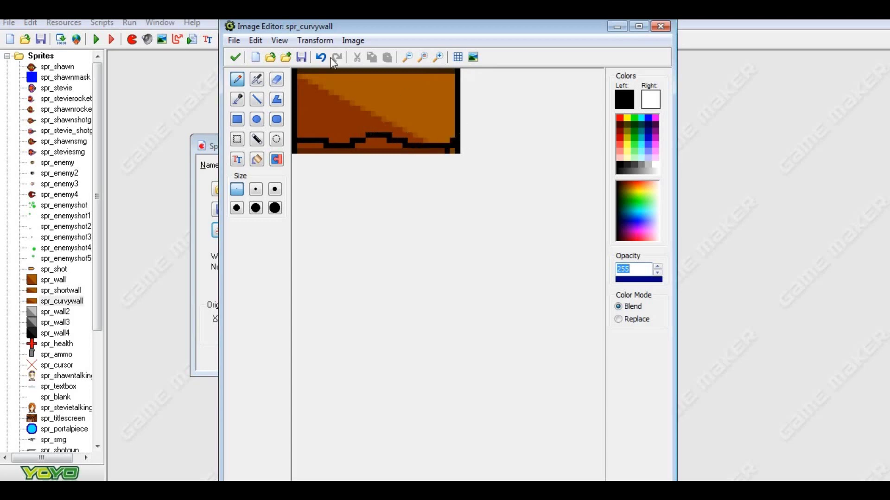
{"action": "mouse_move", "coordinate": [298, 69]}
{"action": "left_mouse_down"}
{"action": "mouse_move", "coordinate": [351, 76]}
{"action": "mouse_move", "coordinate": [381, 65]}
{"action": "mouse_move", "coordinate": [456, 74]}
{"action": "left_mouse_up"}
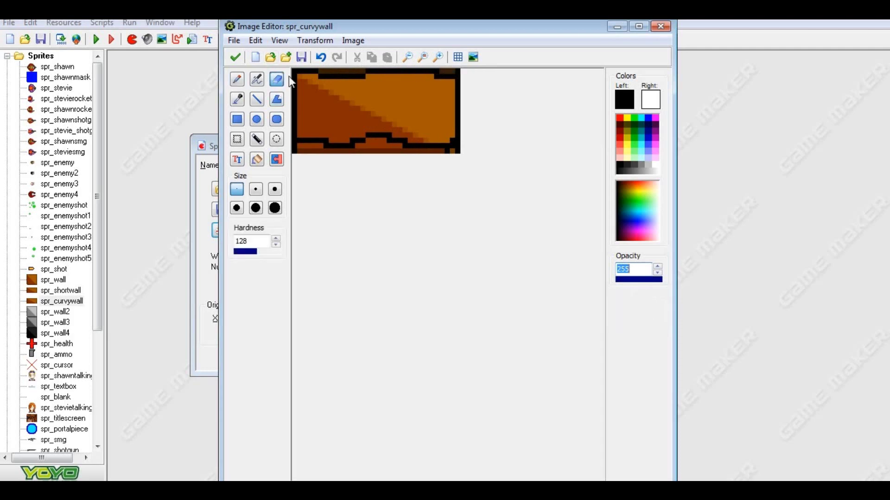
{"action": "left_click", "coordinate": [277, 80]}
{"action": "left_click_drag", "start_coordinate": [321, 71], "coordinate": [368, 71]}
{"action": "left_click_drag", "start_coordinate": [440, 71], "coordinate": [449, 71]}
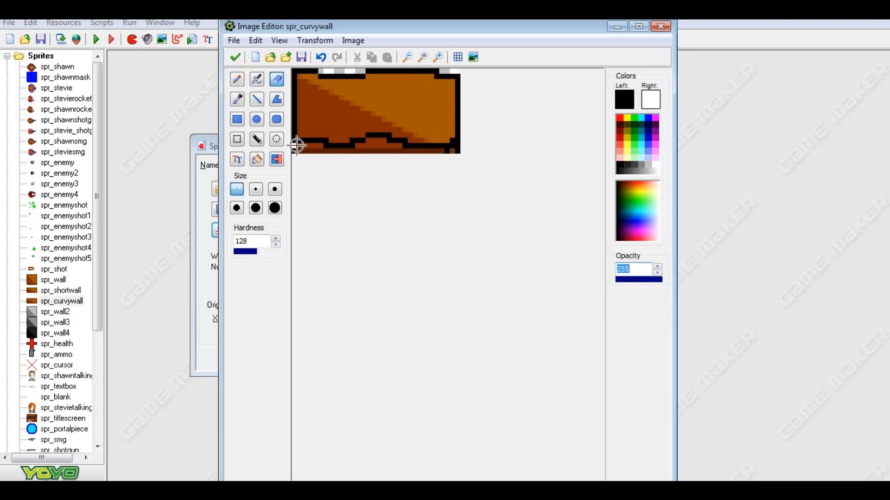
{"action": "mouse_move", "coordinate": [298, 143]}
{"action": "left_mouse_down"}
{"action": "mouse_move", "coordinate": [320, 146]}
{"action": "mouse_move", "coordinate": [296, 150]}
{"action": "mouse_move", "coordinate": [376, 141]}
{"action": "mouse_move", "coordinate": [397, 149]}
{"action": "mouse_move", "coordinate": [360, 152]}
{"action": "mouse_move", "coordinate": [460, 151]}
{"action": "left_mouse_up"}
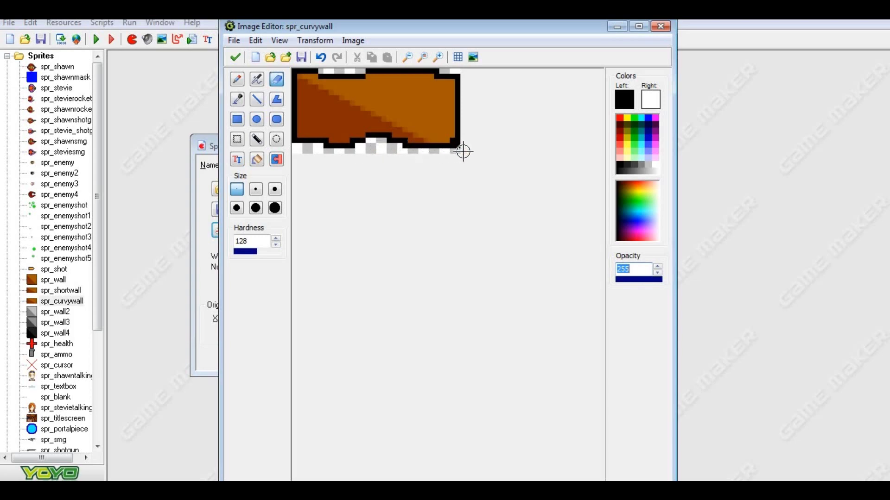
Whiten both bottom corner pixels and blacken the top notch's left end.
{"action": "left_click", "coordinate": [235, 56]}
{"action": "left_click", "coordinate": [352, 95]}
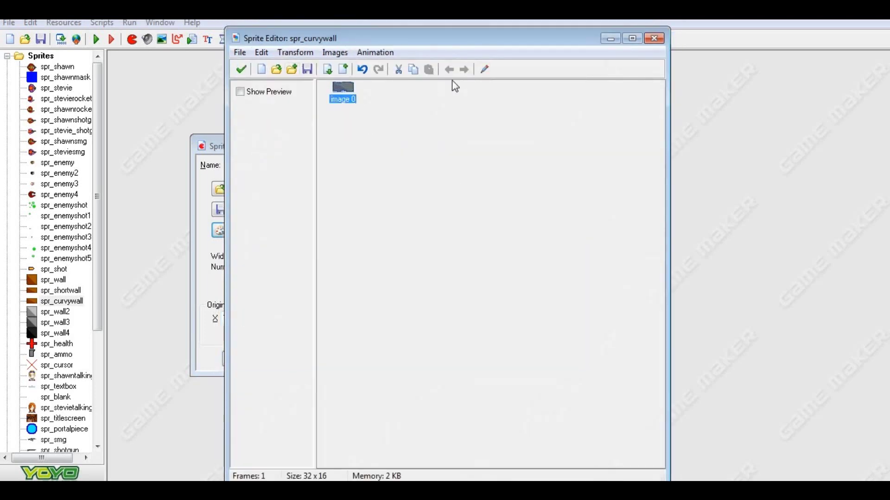
{"action": "left_click", "coordinate": [484, 69]}
{"action": "left_click", "coordinate": [438, 57]}
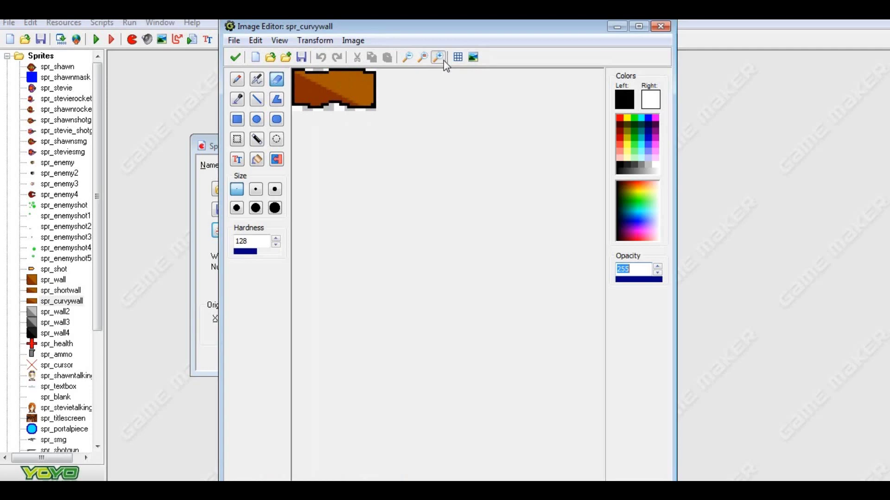
{"action": "left_click", "coordinate": [438, 57]}
{"action": "left_click", "coordinate": [442, 60]}
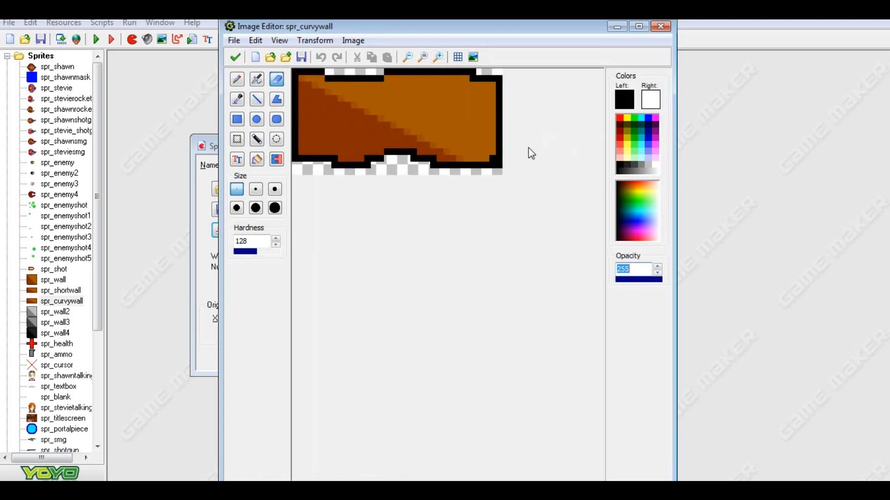
{"action": "right_click", "coordinate": [498, 160]}
{"action": "right_click", "coordinate": [301, 165]}
{"action": "left_click", "coordinate": [237, 79]}
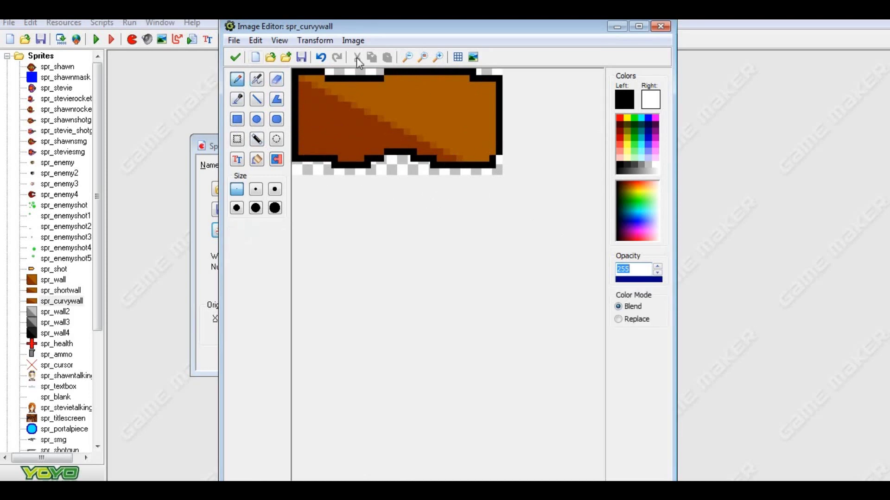
{"action": "left_click", "coordinate": [328, 71]}
{"action": "left_click", "coordinate": [235, 57]}
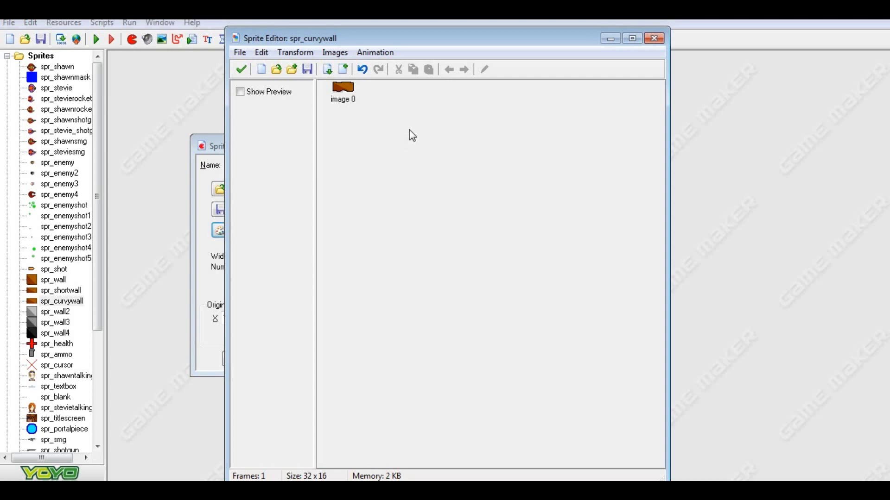
Recheck image 0 zoomed in, then close the image and sprite editors.
{"action": "left_click", "coordinate": [343, 89]}
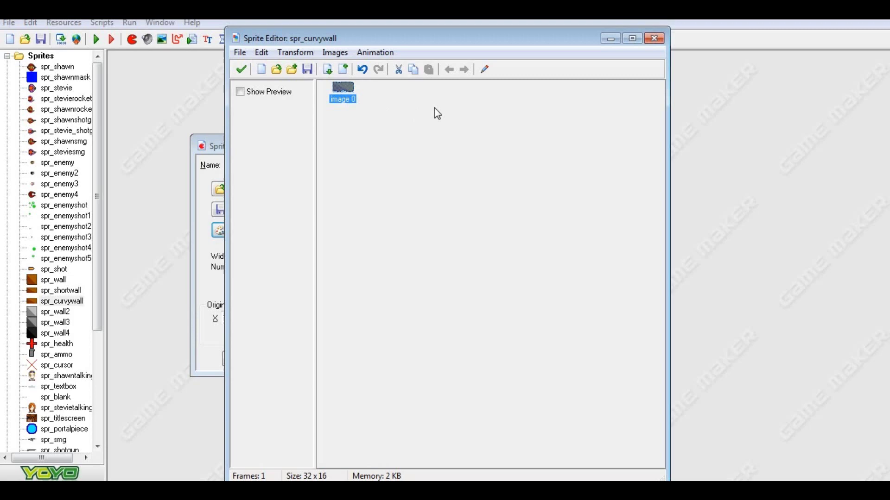
{"action": "left_click", "coordinate": [479, 112]}
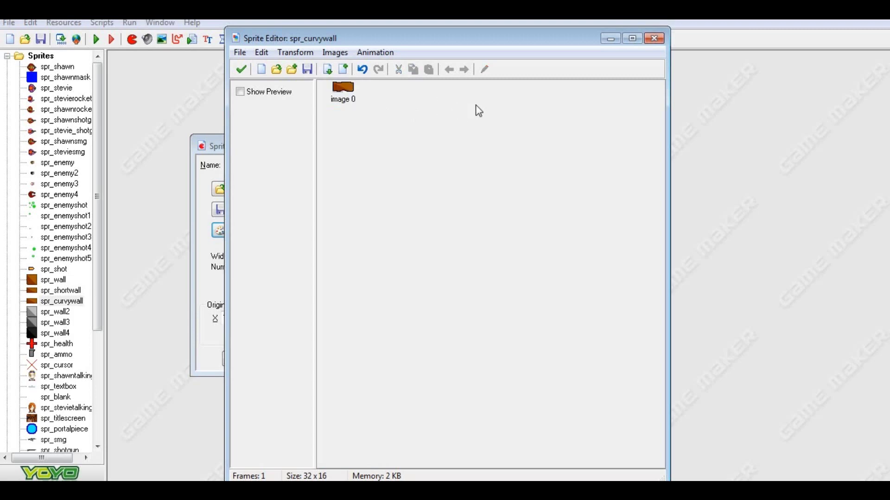
{"action": "left_click", "coordinate": [353, 90]}
{"action": "left_click", "coordinate": [484, 70]}
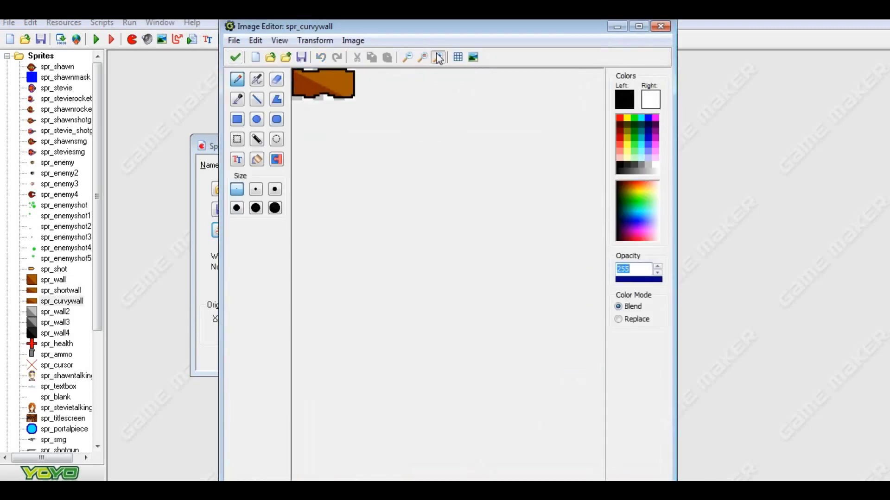
{"action": "left_click", "coordinate": [439, 57]}
{"action": "left_click", "coordinate": [439, 57]}
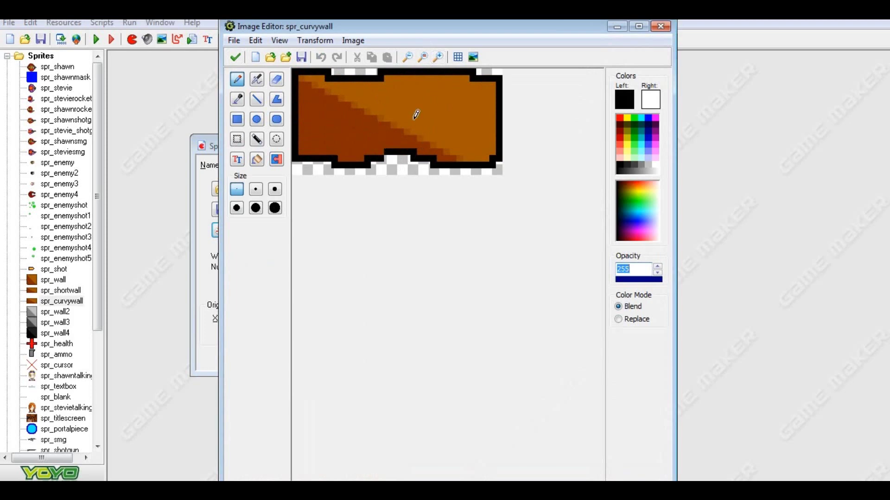
{"action": "left_click", "coordinate": [235, 57]}
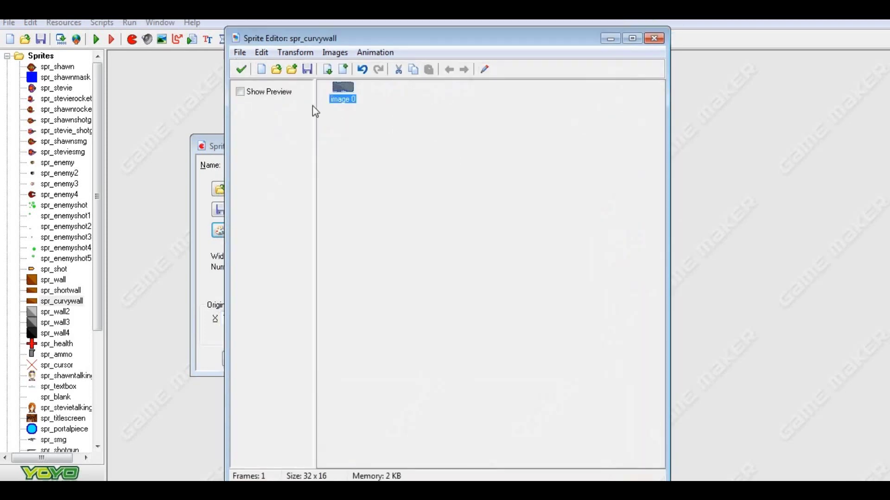
{"action": "left_click", "coordinate": [240, 70]}
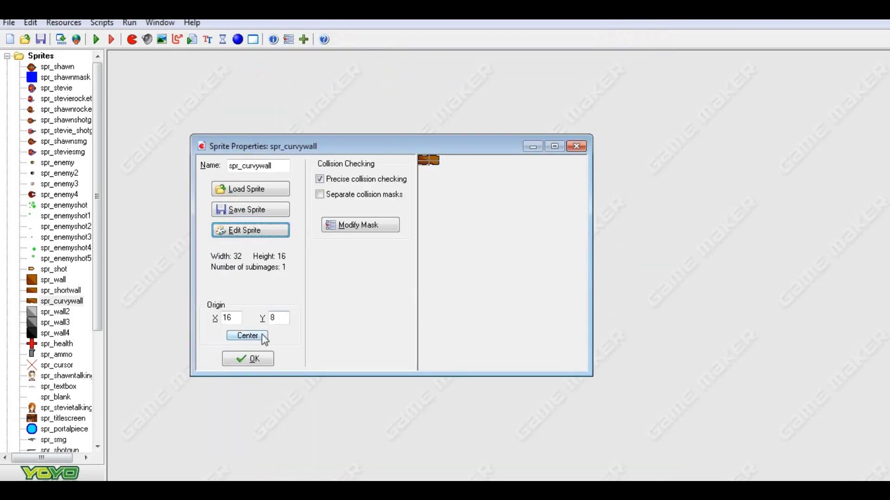
Centre the origin at 16,8 and try Full image and Manual mask bounding boxes.
{"action": "left_click", "coordinate": [264, 338]}
{"action": "left_click", "coordinate": [393, 224]}
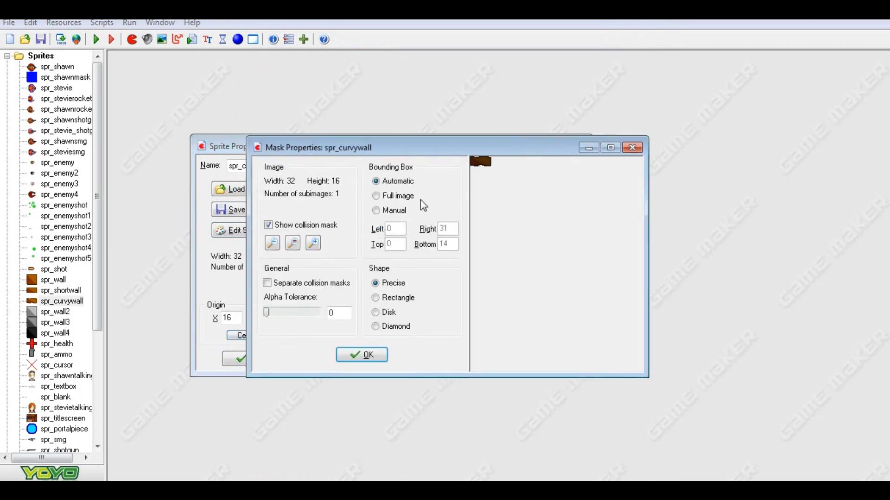
{"action": "left_click", "coordinate": [610, 147]}
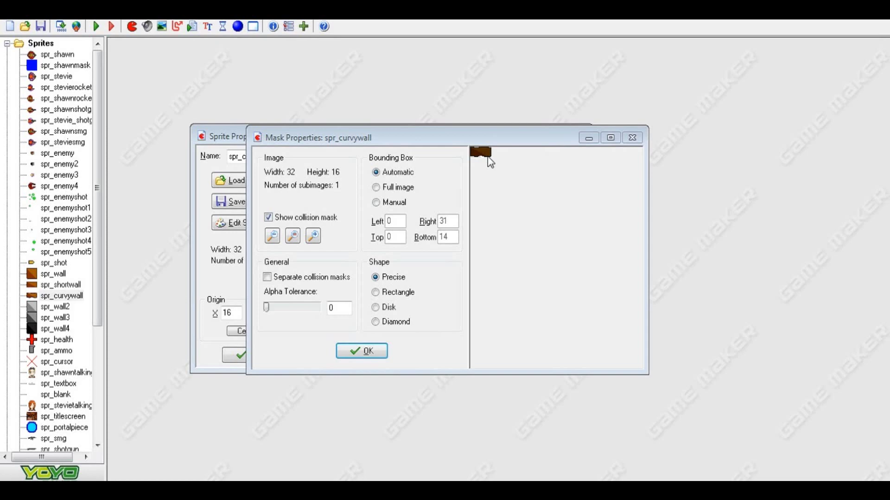
{"action": "left_click", "coordinate": [404, 188]}
{"action": "left_click", "coordinate": [399, 204]}
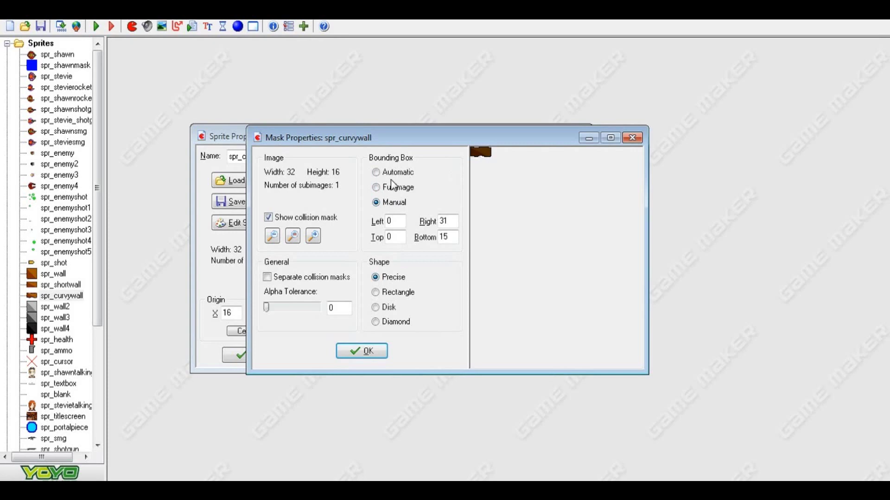
{"action": "left_click", "coordinate": [318, 238]}
{"action": "left_click", "coordinate": [318, 239]}
{"action": "left_click", "coordinate": [318, 239]}
{"action": "left_click", "coordinate": [319, 240]}
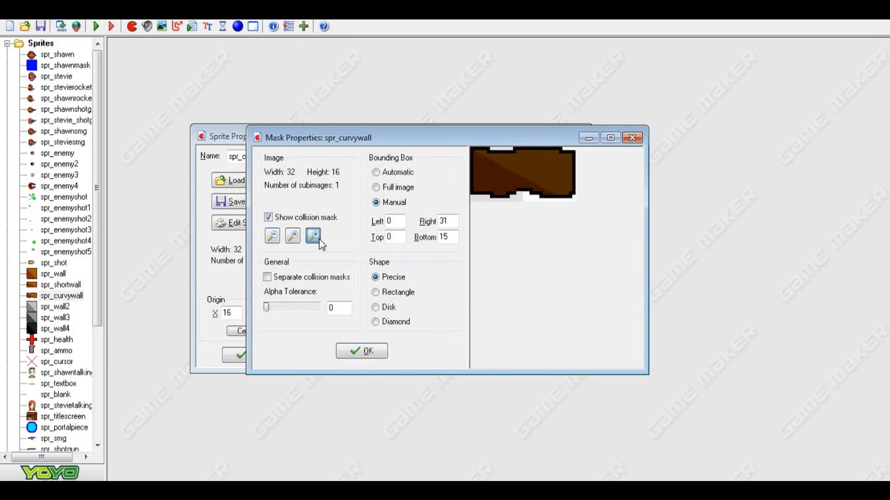
{"action": "left_click", "coordinate": [319, 239]}
Leave the bounding box on Automatic and confirm the mask and sprite properties.
{"action": "left_click", "coordinate": [399, 172]}
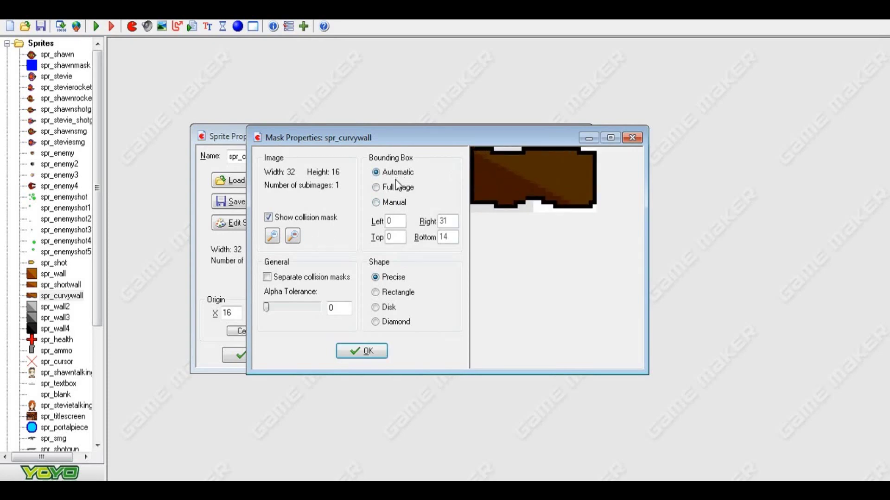
{"action": "left_click", "coordinate": [398, 187]}
{"action": "left_click", "coordinate": [400, 203]}
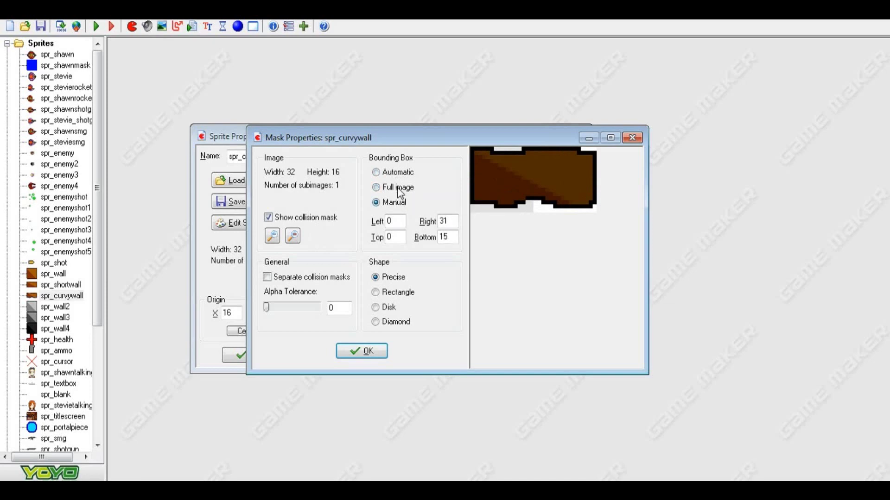
{"action": "left_click", "coordinate": [400, 187]}
{"action": "left_click", "coordinate": [401, 173]}
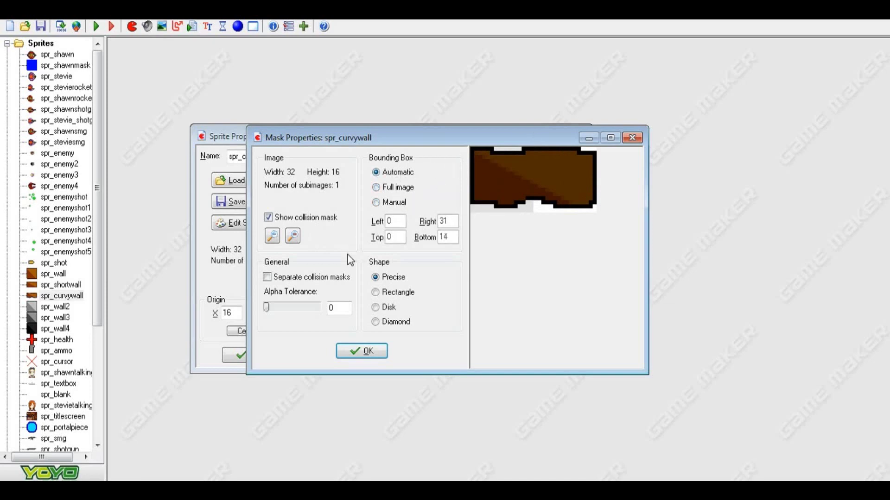
{"action": "left_click", "coordinate": [358, 351]}
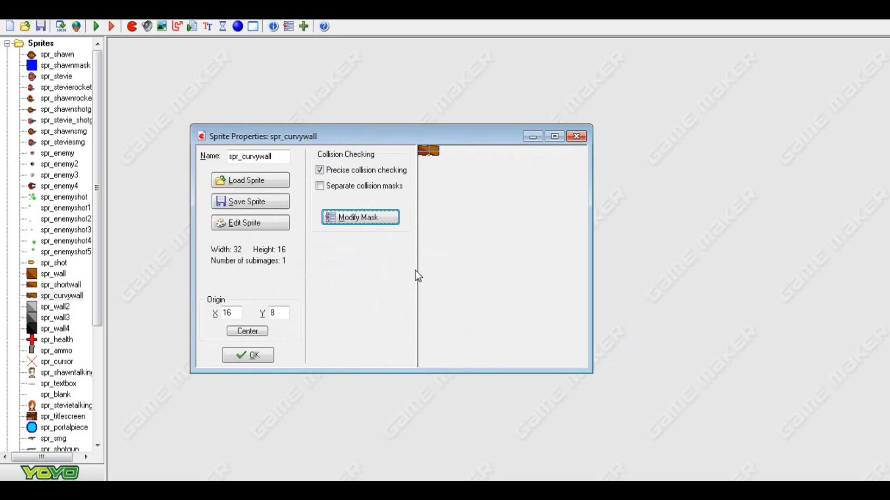
{"action": "left_click", "coordinate": [257, 361]}
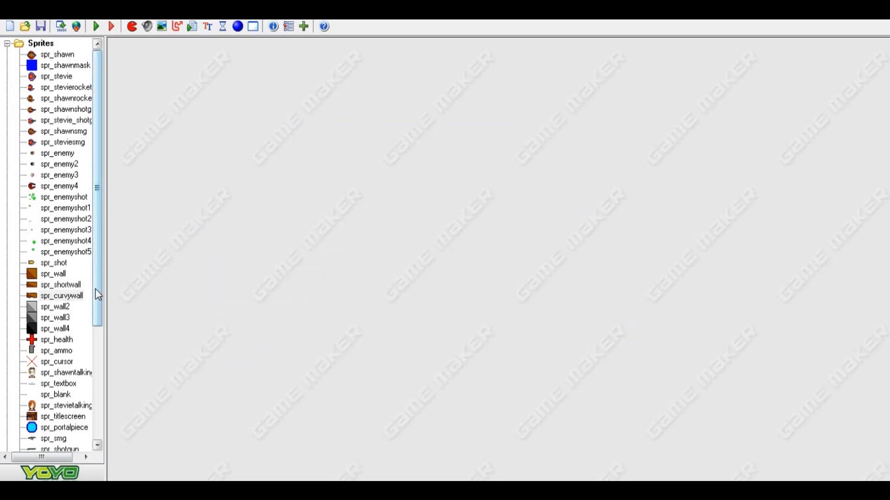
Duplicate spr_curvywall and name the copy spr_curvywallmask.
{"action": "left_click", "coordinate": [61, 296]}
{"action": "right_click", "coordinate": [59, 295]}
{"action": "left_click", "coordinate": [93, 315]}
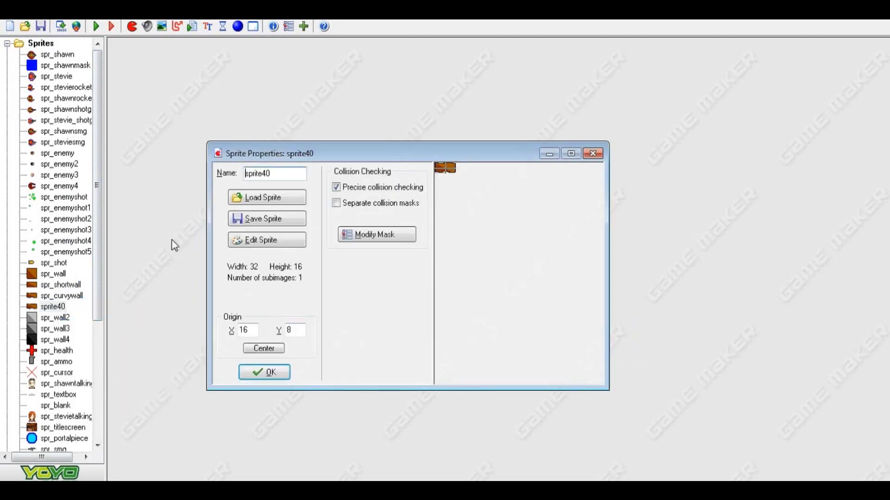
{"action": "type", "text": "spr"}
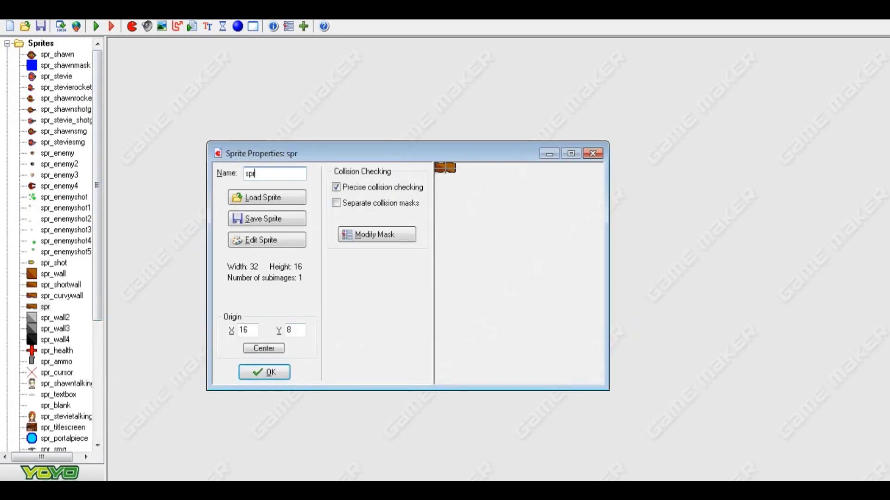
{"action": "type", "text": "_mask"}
{"action": "key", "text": "BackSpace"}
{"action": "key", "text": "BackSpace"}
{"action": "type", "text": "curvywallmask"}
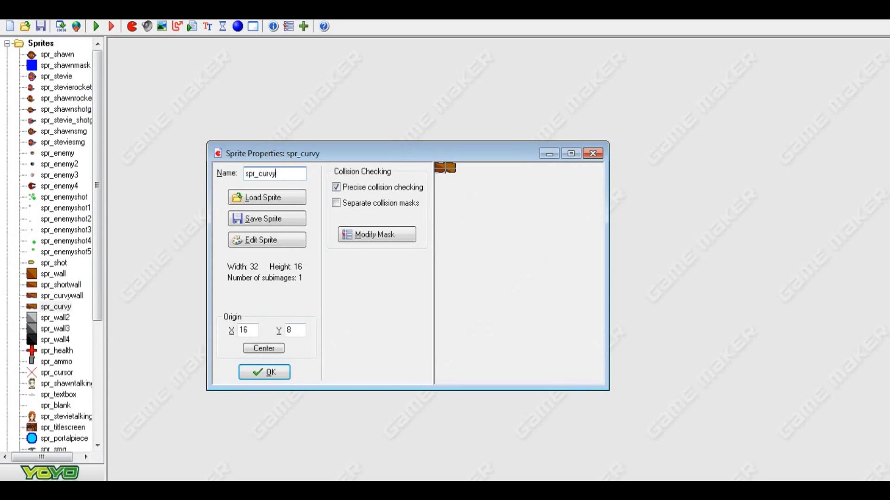
Zoom into the copy's image and flood-fill its upper and lower-left regions red.
{"action": "left_click", "coordinate": [279, 238]}
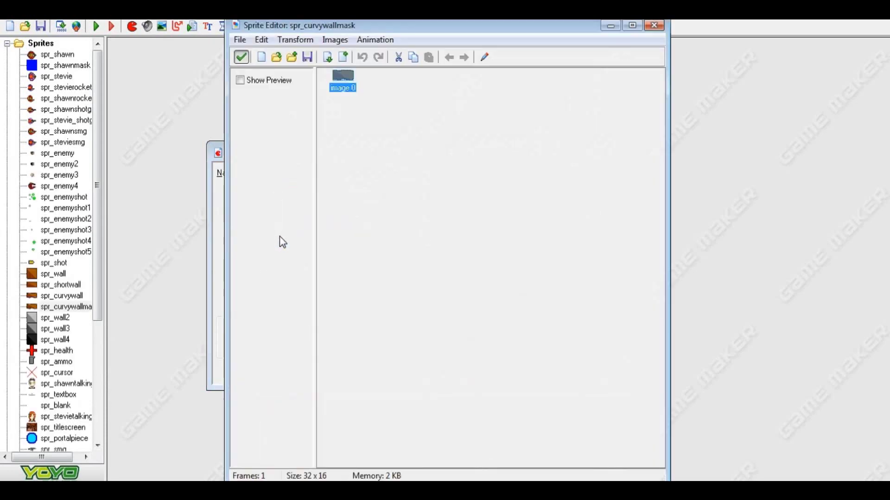
{"action": "left_click", "coordinate": [483, 54]}
{"action": "left_click", "coordinate": [438, 44]}
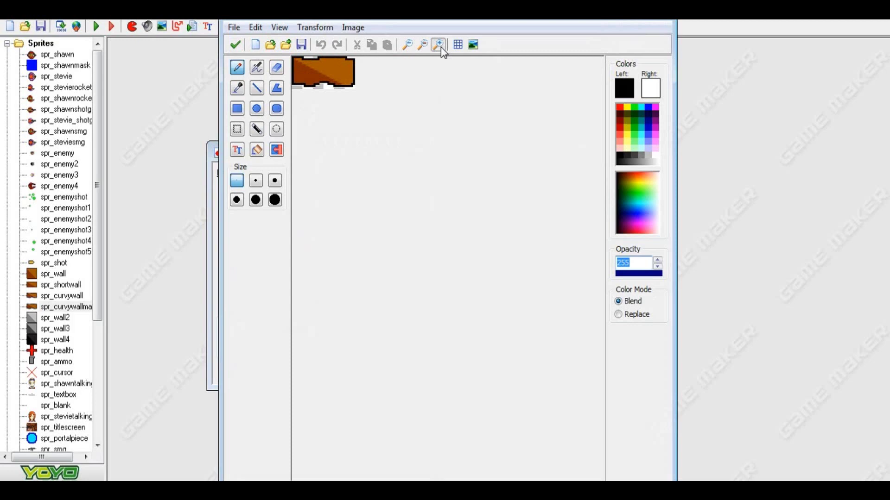
{"action": "left_click", "coordinate": [438, 45]}
{"action": "left_click", "coordinate": [438, 45]}
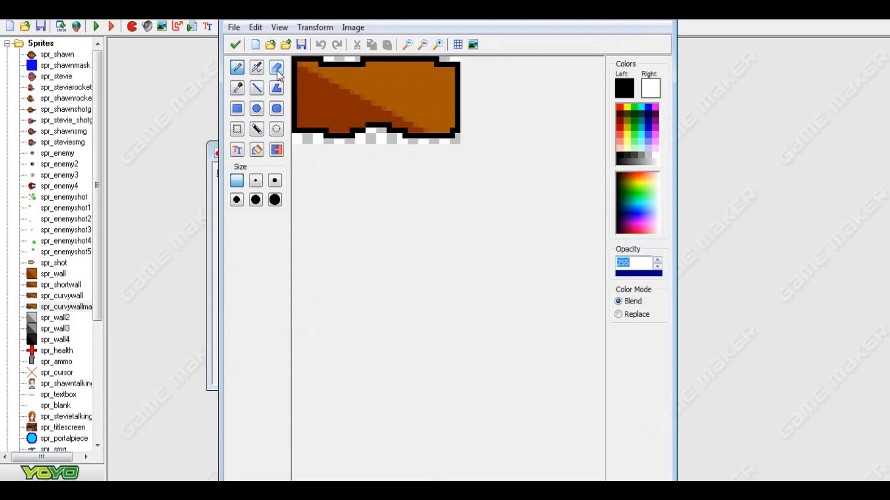
{"action": "left_click", "coordinate": [256, 150]}
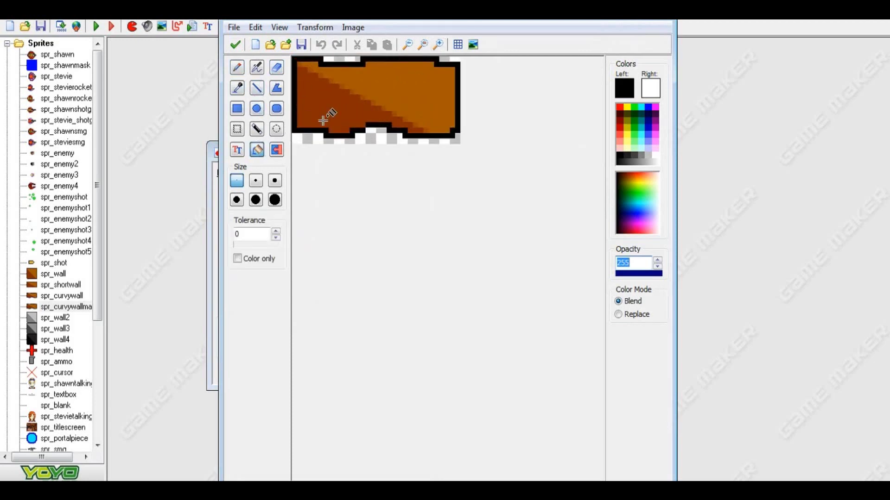
{"action": "left_click", "coordinate": [620, 107]}
{"action": "left_click", "coordinate": [440, 84]}
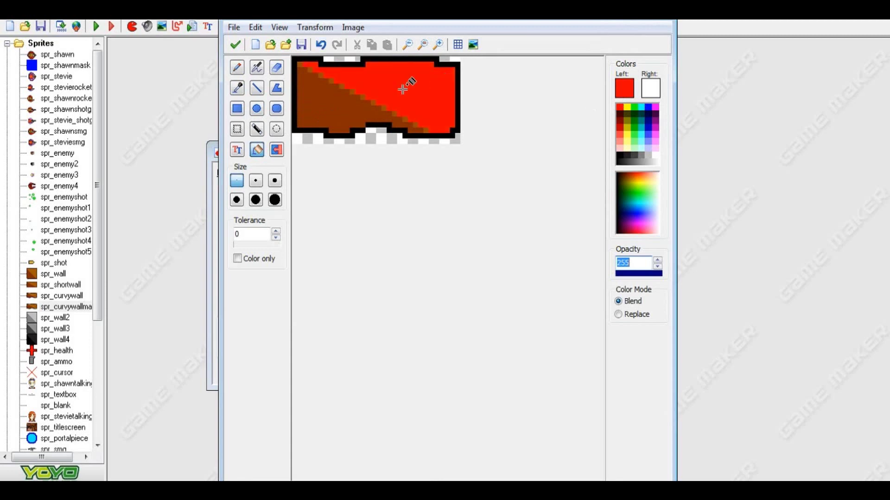
{"action": "left_click", "coordinate": [356, 95]}
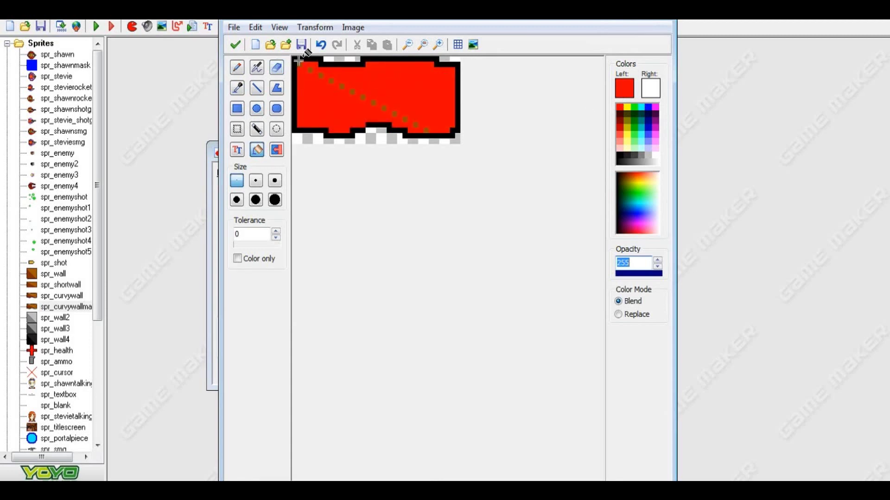
Fill every dot of the diagonal line red and close the editors, keeping the fill.
{"action": "left_click", "coordinate": [321, 75]}
{"action": "left_click", "coordinate": [331, 81]}
{"action": "left_click", "coordinate": [342, 86]}
{"action": "left_click", "coordinate": [353, 92]}
{"action": "left_click", "coordinate": [363, 97]}
{"action": "left_click", "coordinate": [373, 102]}
{"action": "left_click", "coordinate": [384, 108]}
{"action": "left_click", "coordinate": [395, 114]}
{"action": "left_click", "coordinate": [405, 120]}
{"action": "left_click", "coordinate": [416, 125]}
{"action": "left_click", "coordinate": [235, 45]}
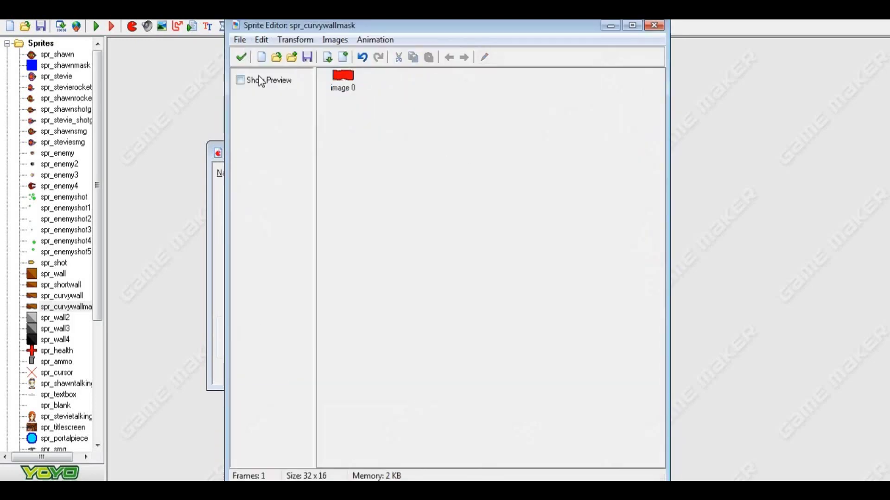
{"action": "left_click", "coordinate": [240, 56]}
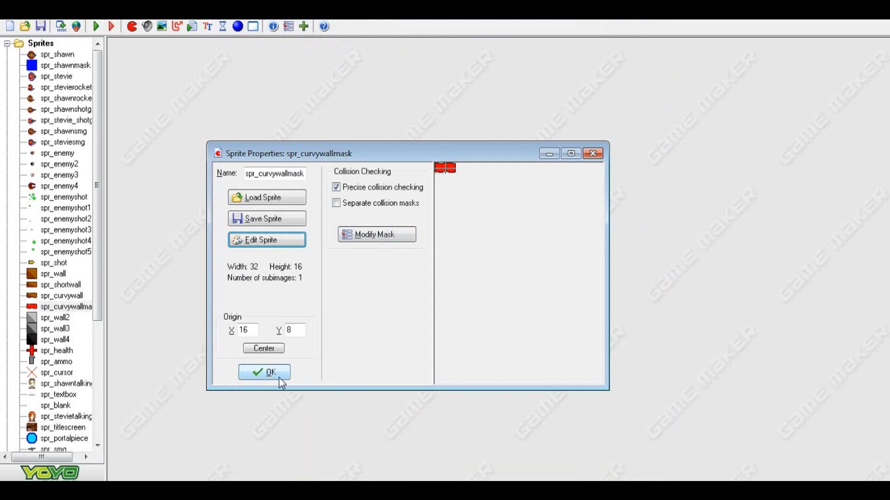
Confirm the mask sprite, then duplicate obj_shortwall as obj_curvywall.
{"action": "left_click", "coordinate": [264, 373]}
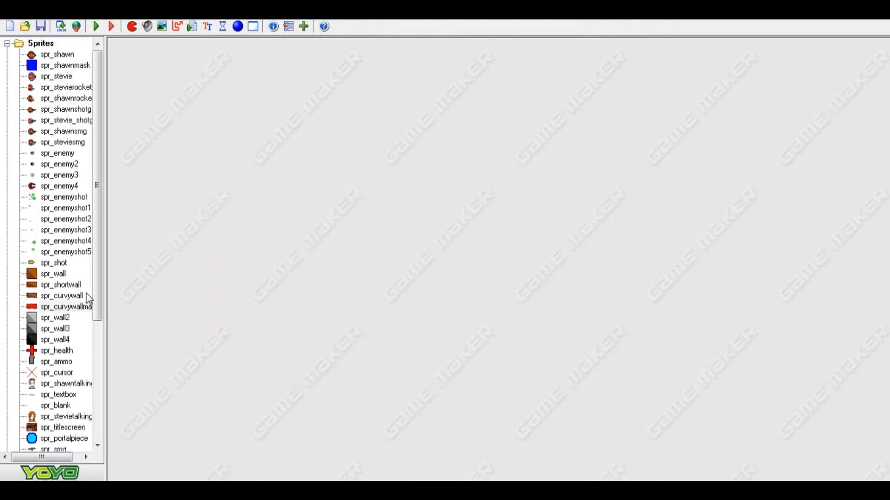
{"action": "double_click", "coordinate": [46, 45]}
{"action": "double_click", "coordinate": [53, 120]}
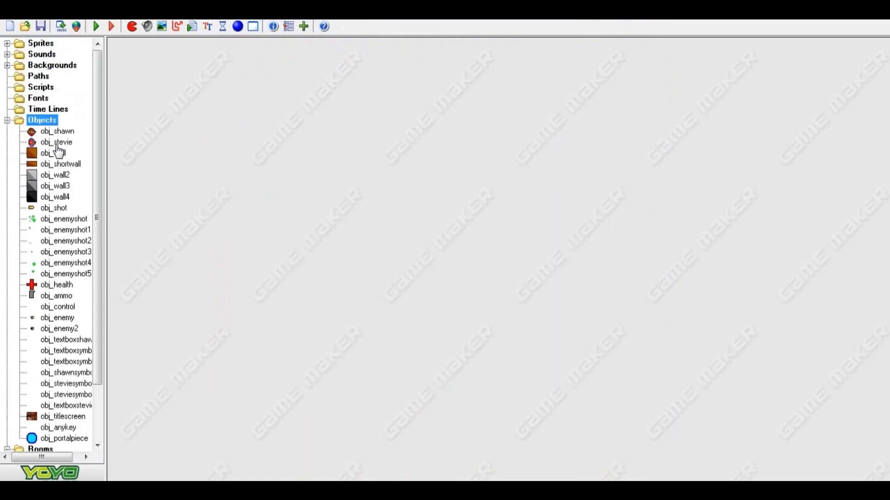
{"action": "right_click", "coordinate": [64, 165]}
{"action": "left_click", "coordinate": [88, 185]}
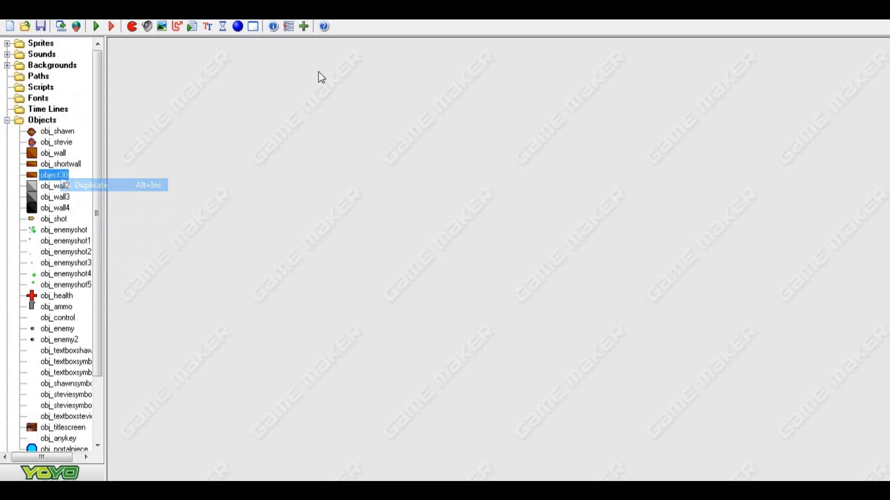
{"action": "type", "text": "ob"}
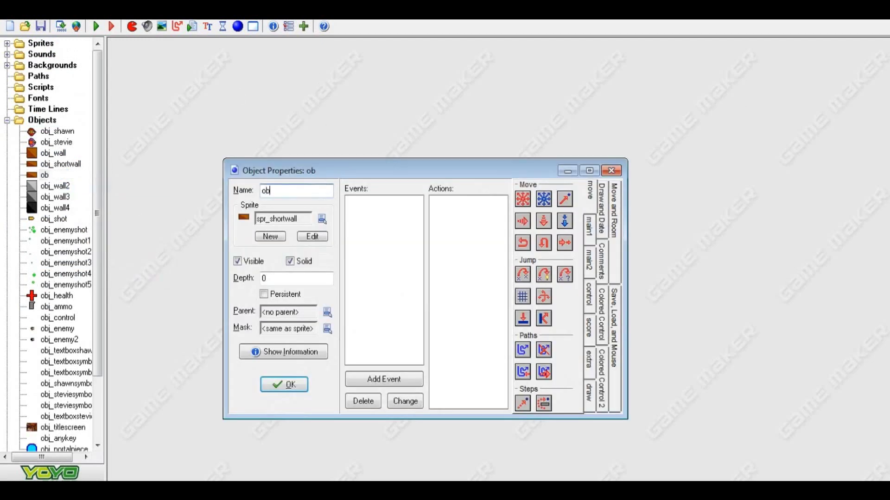
{"action": "type", "text": "j_cruvy"}
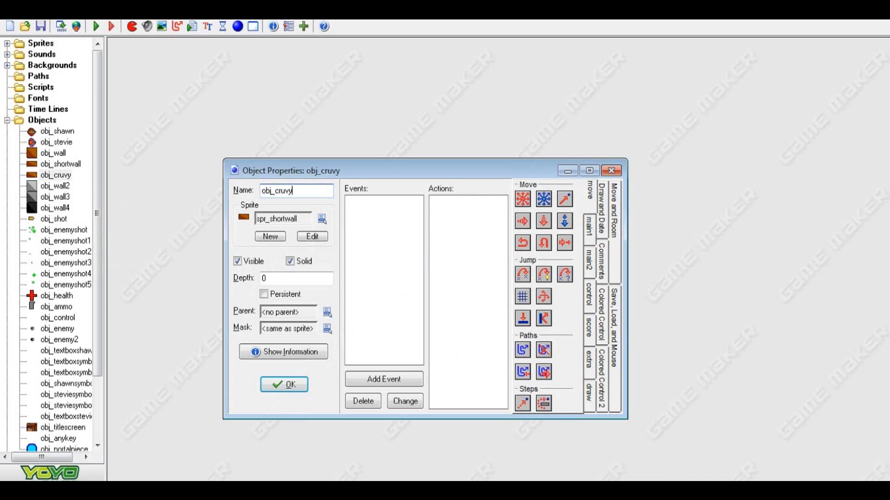
{"action": "key", "text": "BackSpace"}
{"action": "key", "text": "BackSpace"}
{"action": "key", "text": "BackSpace"}
{"action": "type", "text": "rvywal"}
Give obj_curvywall the sprite spr_curvywall and mask spr_curvywallmask, then confirm.
{"action": "left_click", "coordinate": [324, 219]}
{"action": "left_click", "coordinate": [399, 296]}
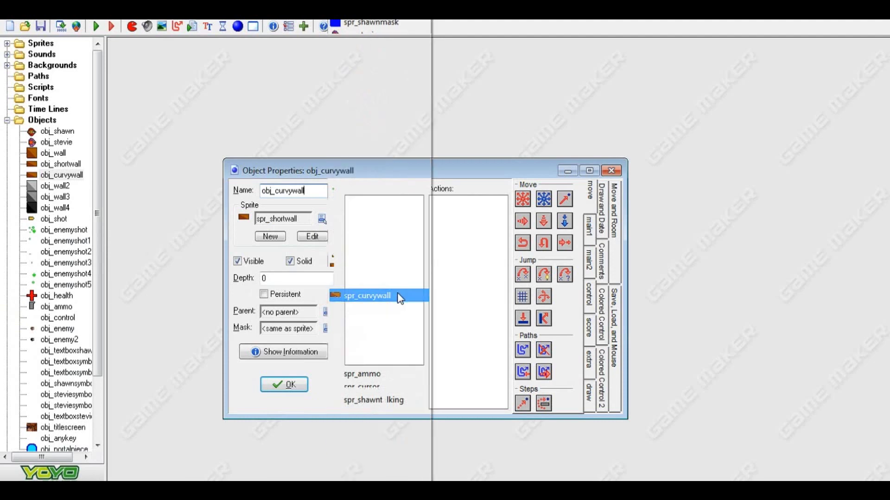
{"action": "left_click", "coordinate": [325, 329]}
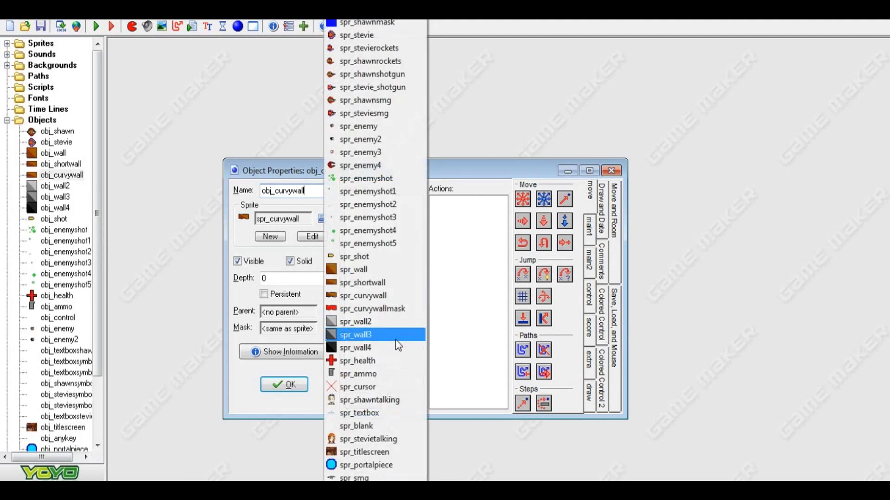
{"action": "left_click", "coordinate": [384, 309]}
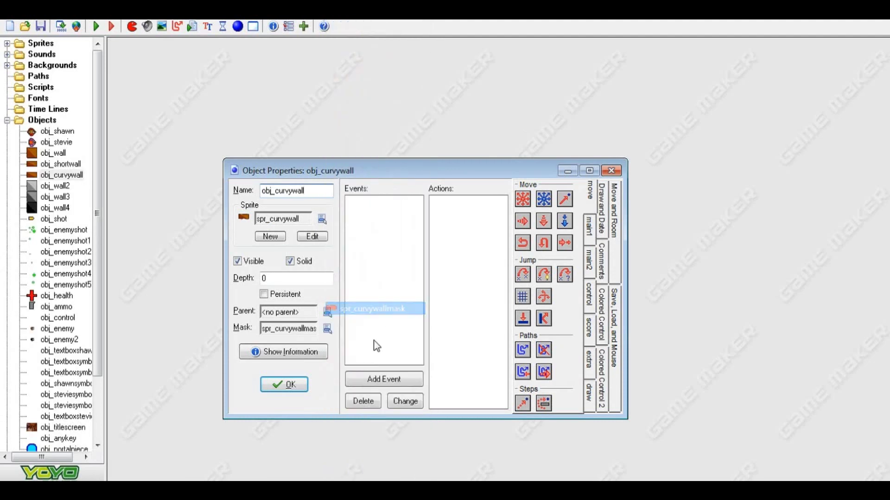
{"action": "left_click", "coordinate": [299, 386]}
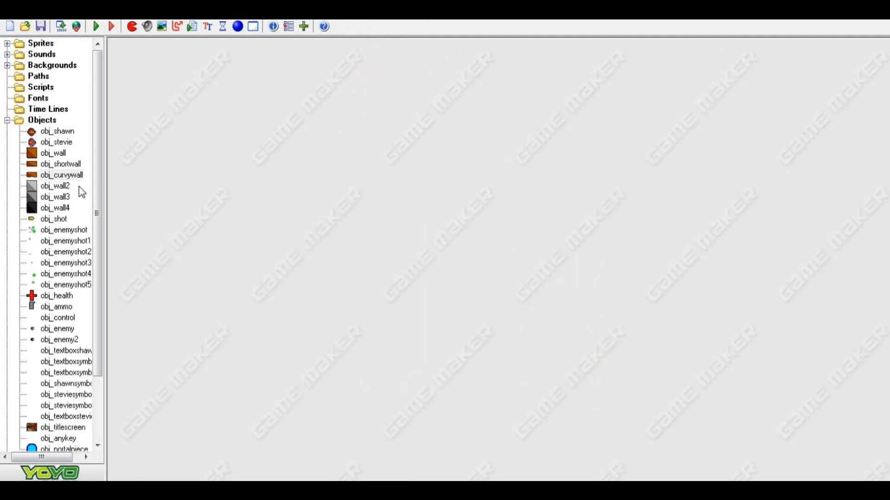
Open image 0 of spr_curvywallmask and apply a 100% scale transform.
{"action": "double_click", "coordinate": [52, 121]}
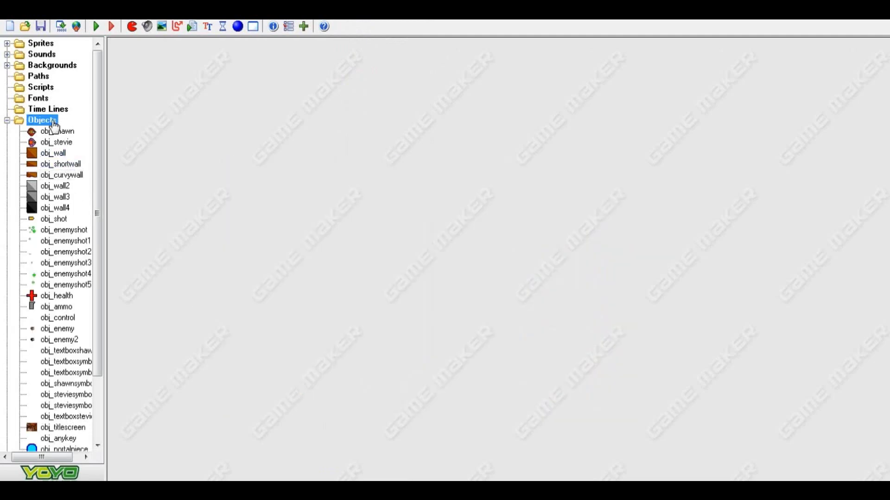
{"action": "double_click", "coordinate": [41, 44]}
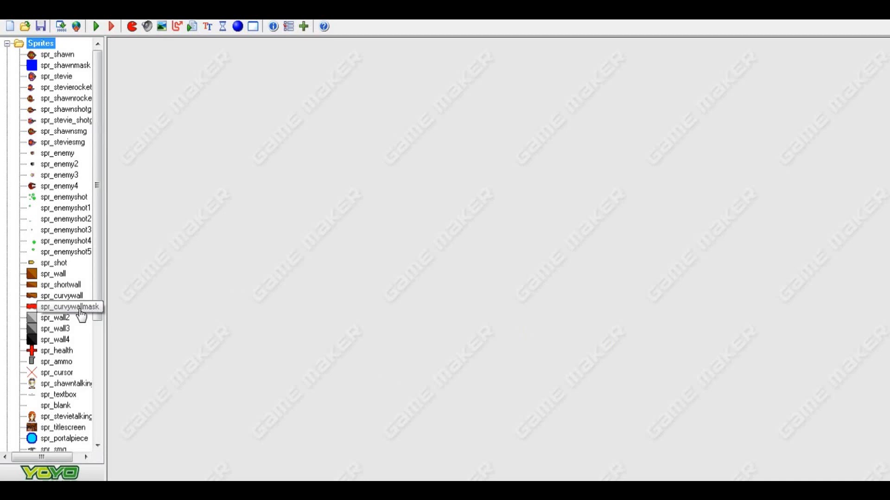
{"action": "double_click", "coordinate": [79, 309]}
{"action": "left_click", "coordinate": [296, 274]}
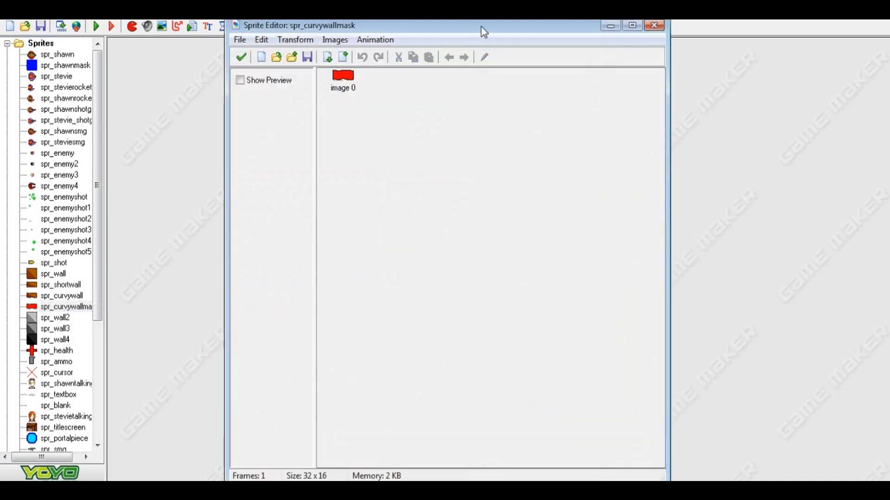
{"action": "left_click", "coordinate": [359, 86]}
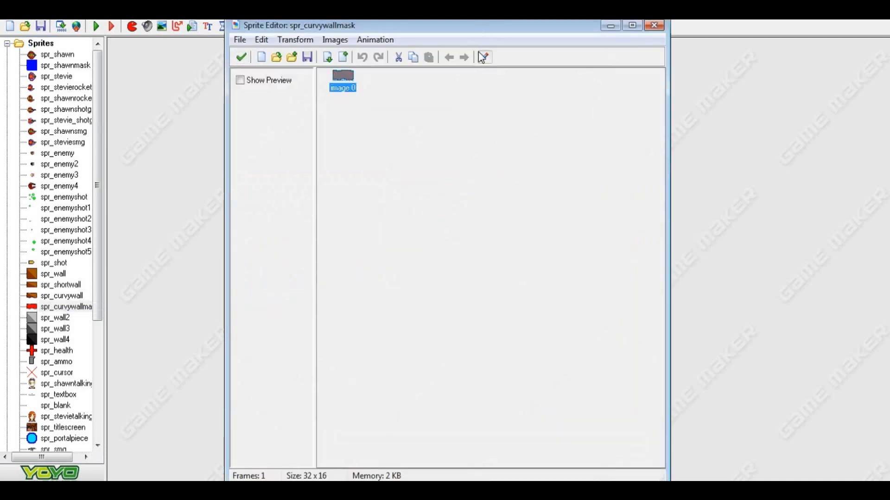
{"action": "left_click", "coordinate": [482, 58]}
{"action": "left_click", "coordinate": [438, 44]}
{"action": "left_click", "coordinate": [439, 44]}
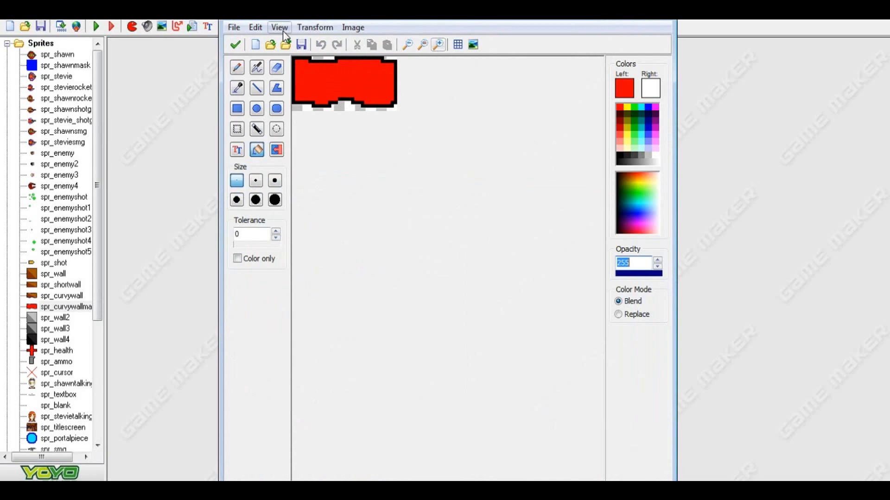
{"action": "left_click", "coordinate": [307, 30]}
{"action": "left_click", "coordinate": [353, 82]}
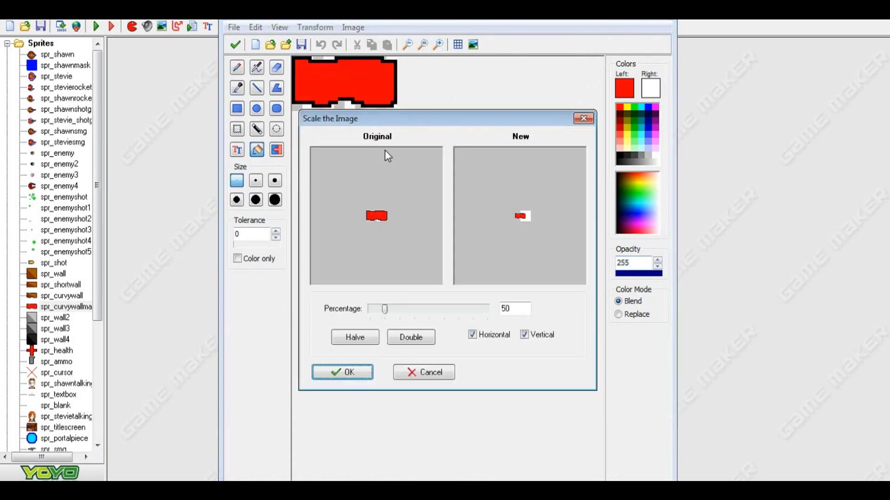
{"action": "left_click_drag", "start_coordinate": [389, 317], "coordinate": [401, 314]}
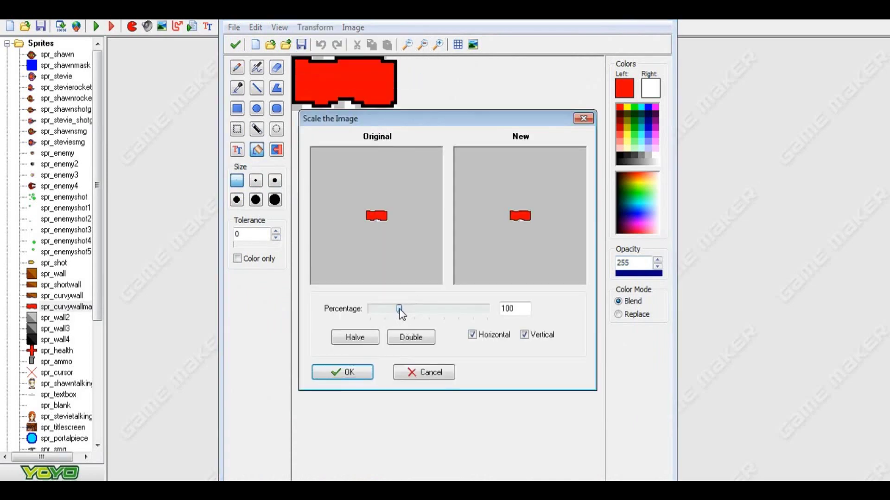
{"action": "left_click", "coordinate": [342, 373]}
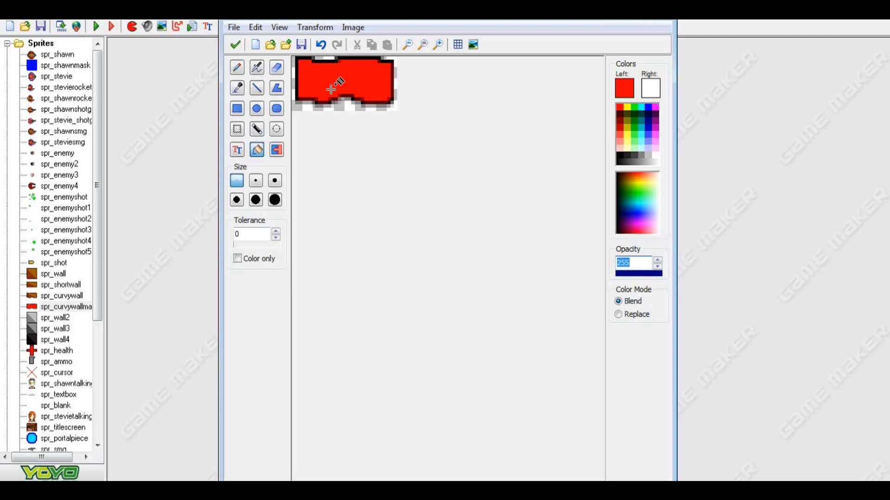
Erase the mask's top black outline, save the sprite, and open the Level 1 room.
{"action": "left_click", "coordinate": [277, 68]}
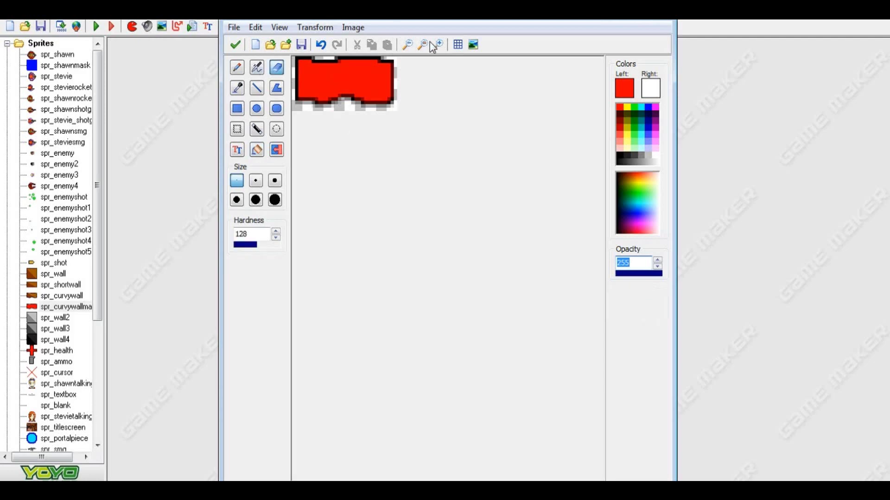
{"action": "left_click", "coordinate": [436, 45]}
{"action": "left_click", "coordinate": [436, 45]}
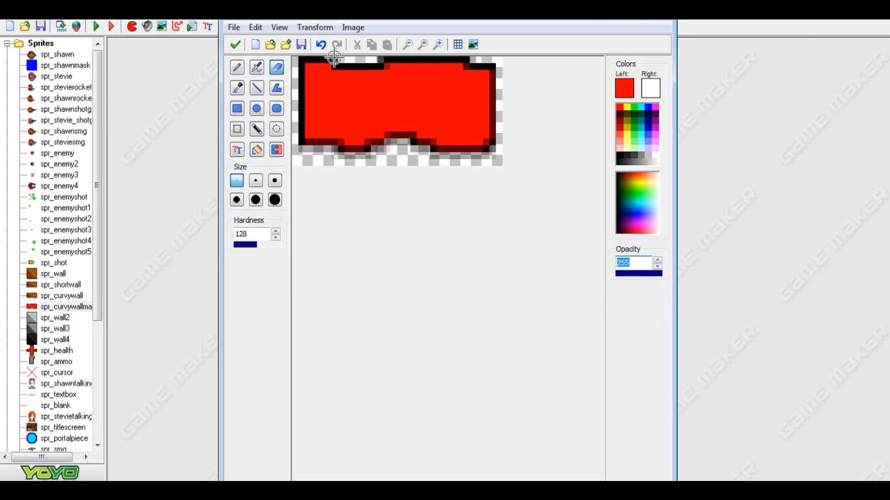
{"action": "left_click_drag", "start_coordinate": [334, 58], "coordinate": [385, 58]}
{"action": "left_click_drag", "start_coordinate": [469, 59], "coordinate": [479, 60]}
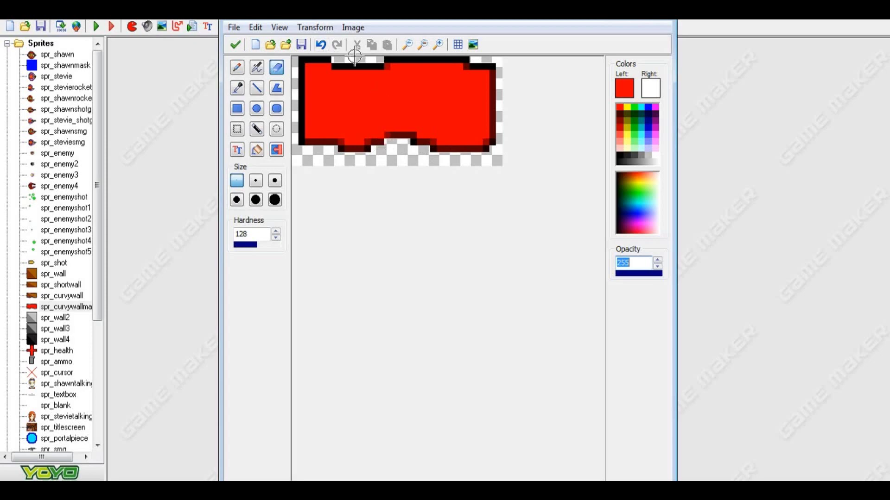
{"action": "left_click", "coordinate": [235, 44]}
{"action": "left_click", "coordinate": [240, 57]}
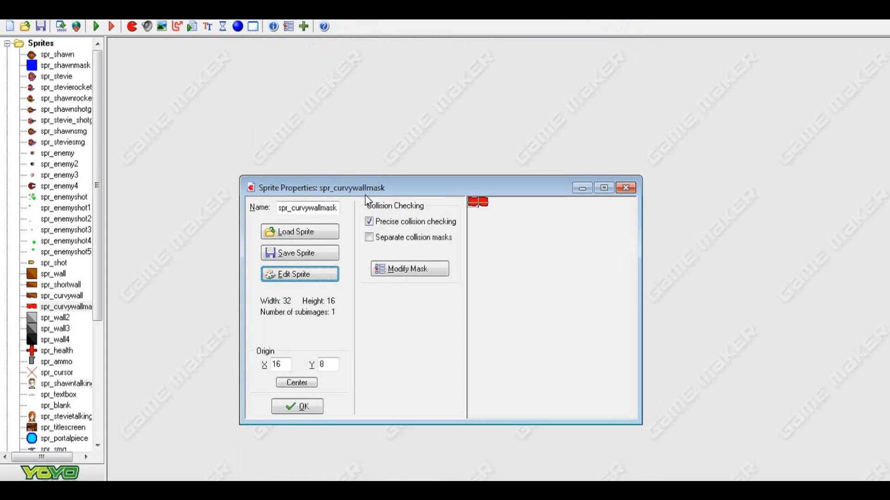
{"action": "left_click", "coordinate": [310, 407]}
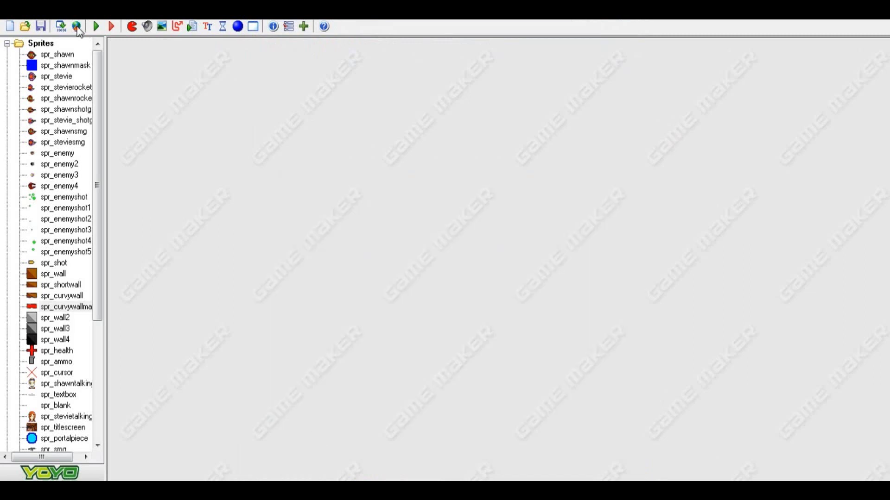
{"action": "double_click", "coordinate": [43, 44]}
{"action": "double_click", "coordinate": [51, 153]}
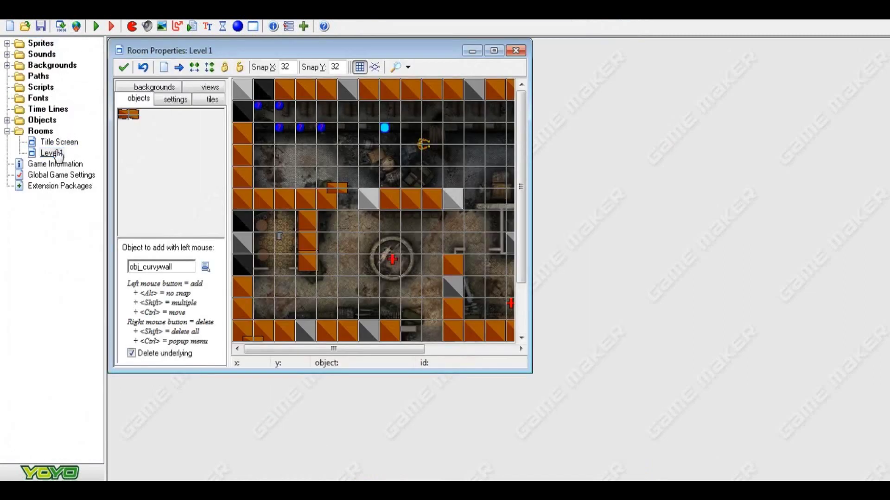
Delete both obj_shortwall pieces from Level 1, plus a test-placed curvy wall.
{"action": "left_click", "coordinate": [500, 50]}
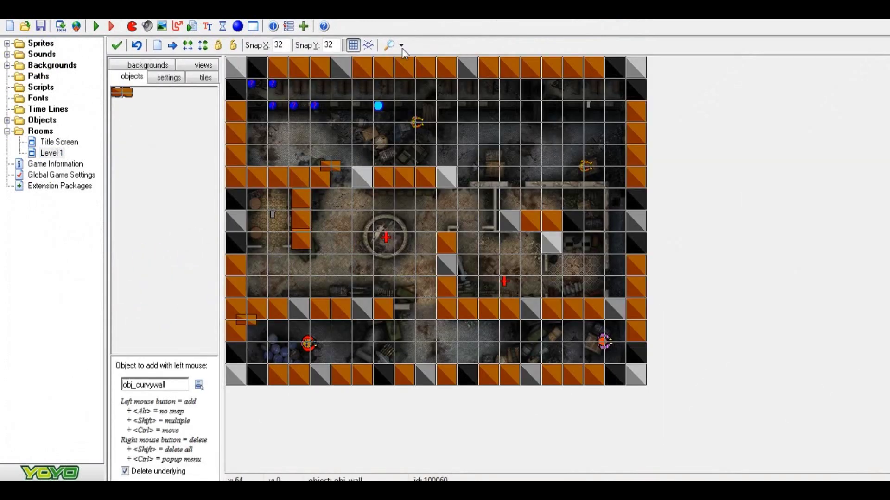
{"action": "right_click", "coordinate": [334, 167]}
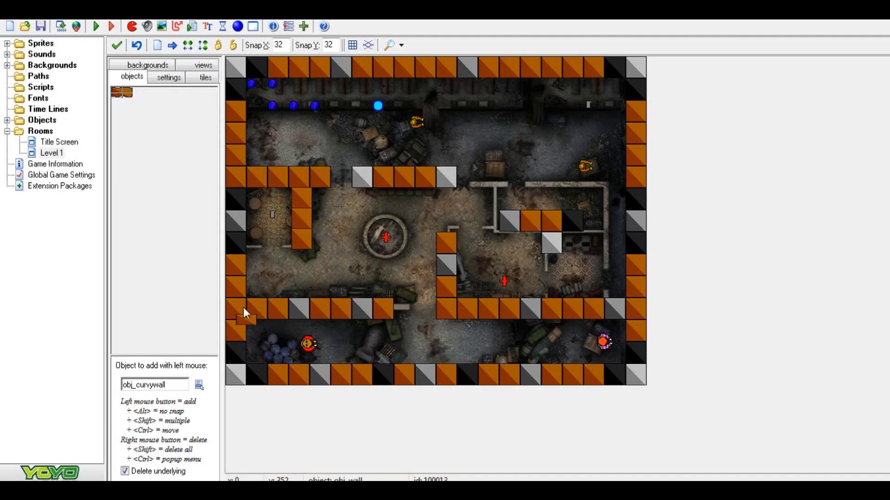
{"action": "right_click", "coordinate": [250, 322]}
{"action": "left_click", "coordinate": [432, 204]}
{"action": "left_click_drag", "start_coordinate": [460, 208], "coordinate": [485, 185], "text": "ctrl"}
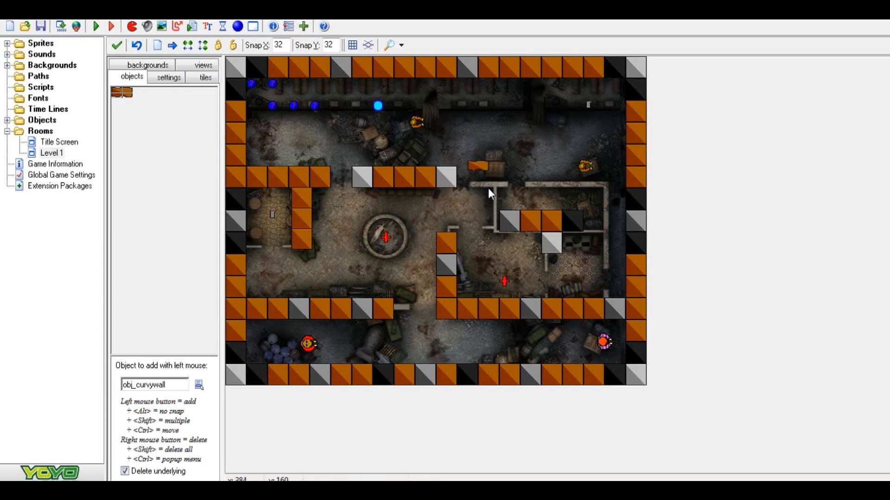
{"action": "right_click", "coordinate": [476, 170]}
{"action": "double_click", "coordinate": [279, 45]}
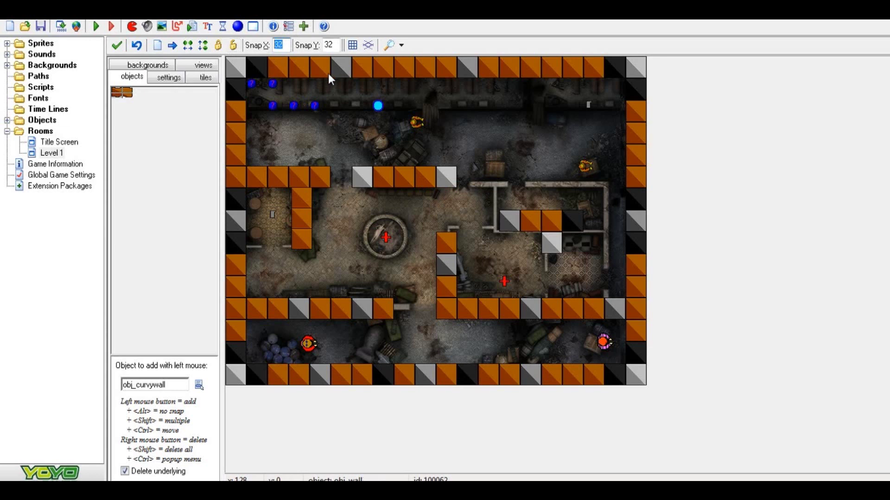
Set snap to 1 and drag a new curvy wall piece under the lower-middle wall row.
{"action": "type", "text": "1"}
{"action": "left_click", "coordinate": [479, 188]}
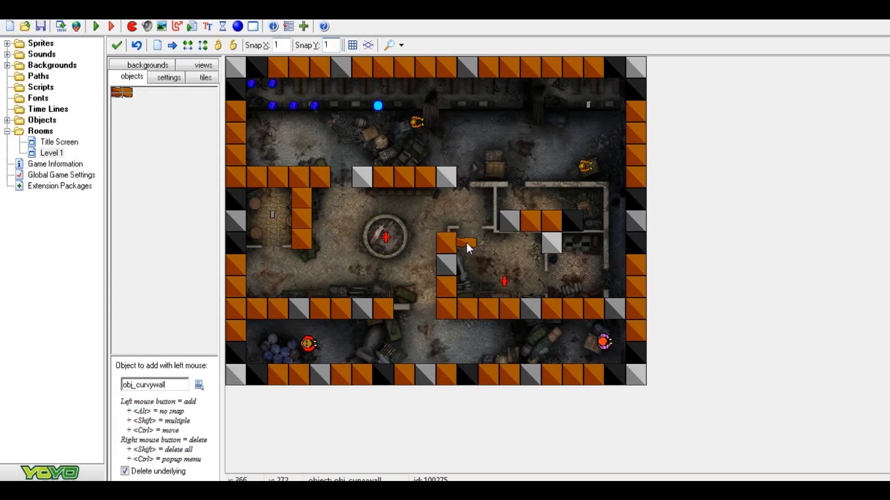
{"action": "left_click_drag", "start_coordinate": [355, 188], "coordinate": [342, 175]}
{"action": "left_click_drag", "start_coordinate": [341, 176], "coordinate": [263, 236]}
{"action": "left_click_drag", "start_coordinate": [271, 196], "coordinate": [402, 320]}
Close the Level 1 room and duplicate spr_shortwall, moving the copy between spr_wall2 and spr_wall3.
{"action": "left_click", "coordinate": [118, 45]}
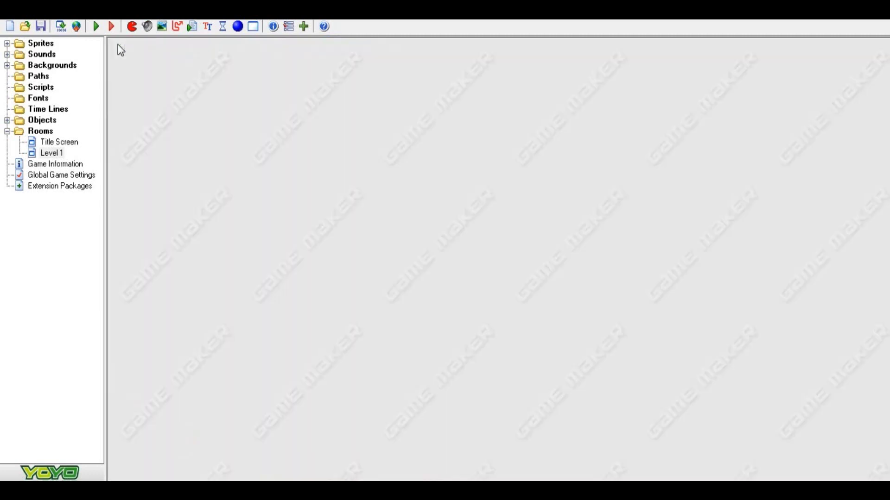
{"action": "double_click", "coordinate": [39, 132]}
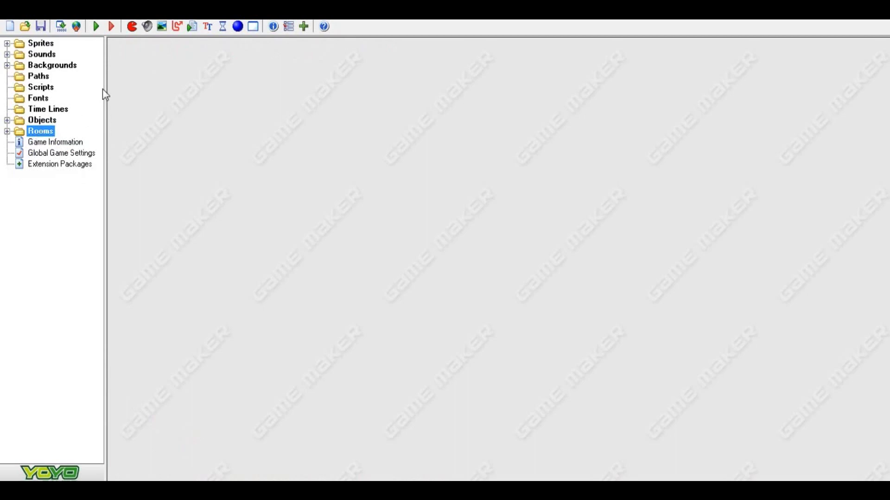
{"action": "double_click", "coordinate": [41, 44]}
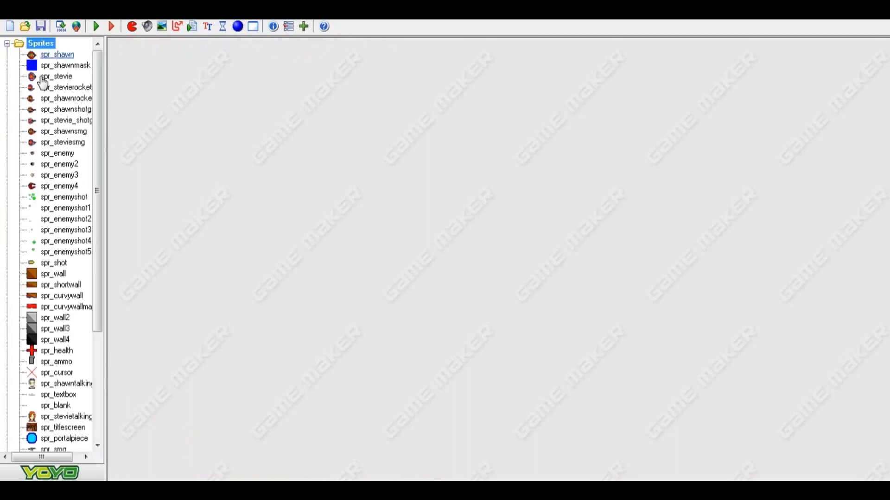
{"action": "right_click", "coordinate": [72, 293]}
{"action": "left_click", "coordinate": [87, 306]}
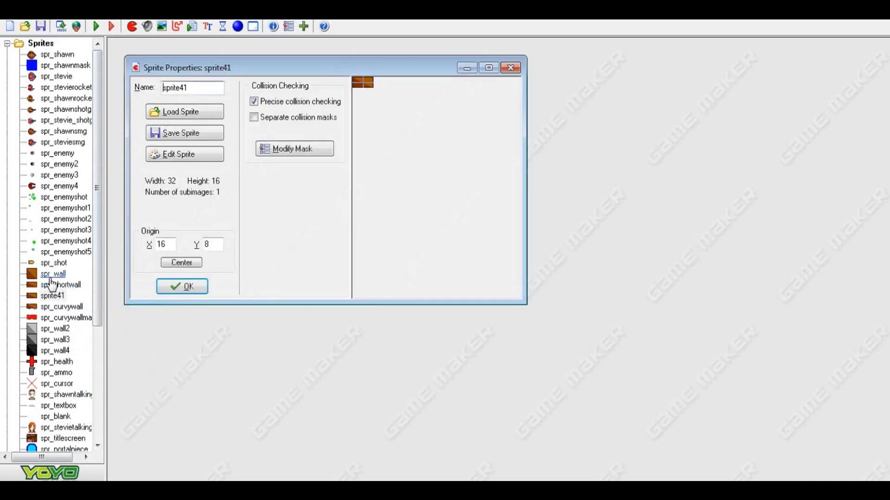
{"action": "left_click_drag", "start_coordinate": [59, 301], "coordinate": [57, 337]}
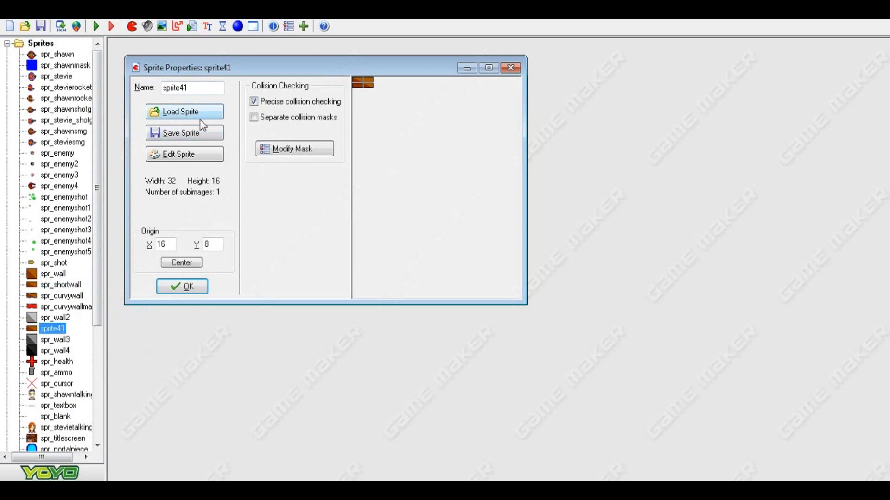
Name the copy spr_shortwall2 and open its image in the image editor.
{"action": "double_click", "coordinate": [199, 88]}
{"action": "type", "text": "spr"}
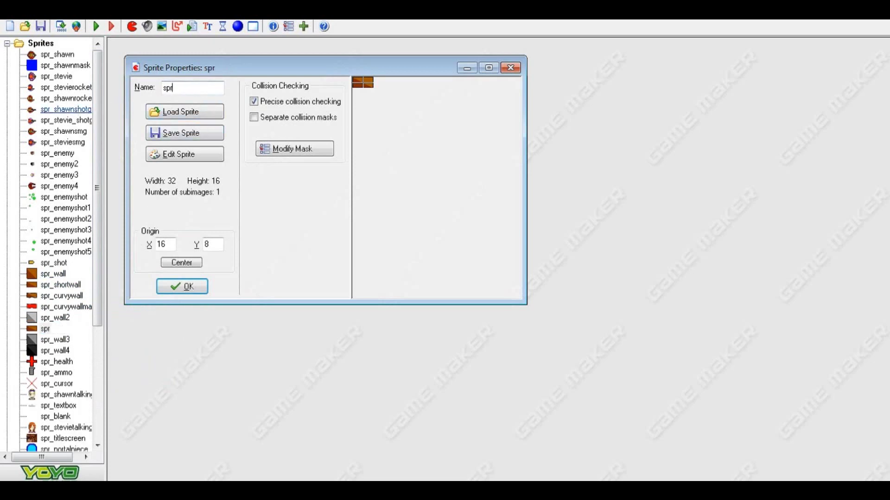
{"action": "type", "text": "_shortwall2"}
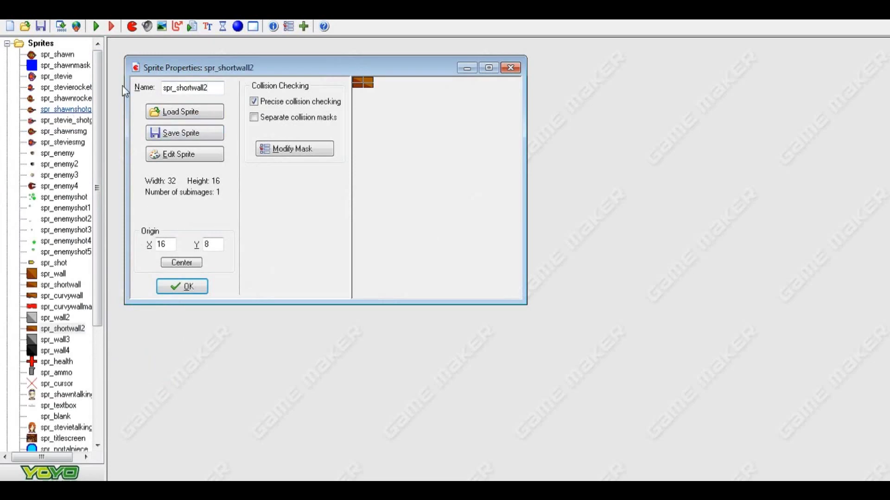
{"action": "left_click", "coordinate": [192, 153]}
{"action": "left_click", "coordinate": [485, 58]}
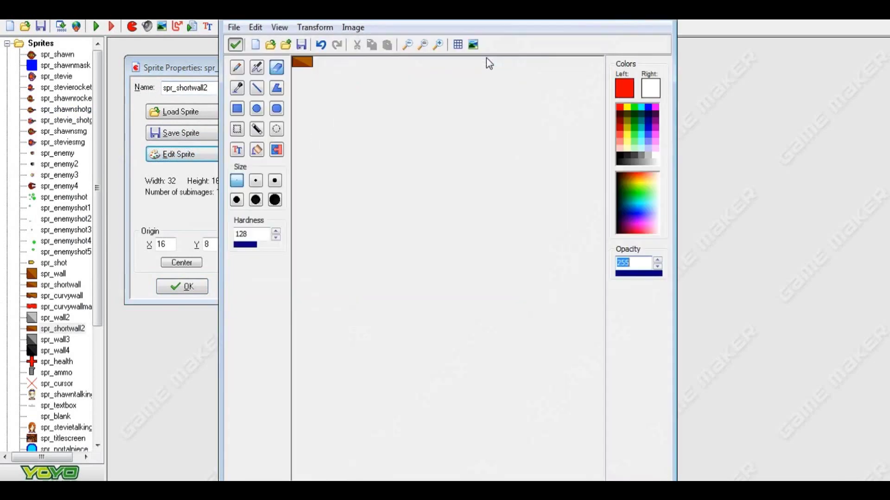
Sample the light grey from spr_wall2's image.
{"action": "left_click", "coordinate": [236, 45]}
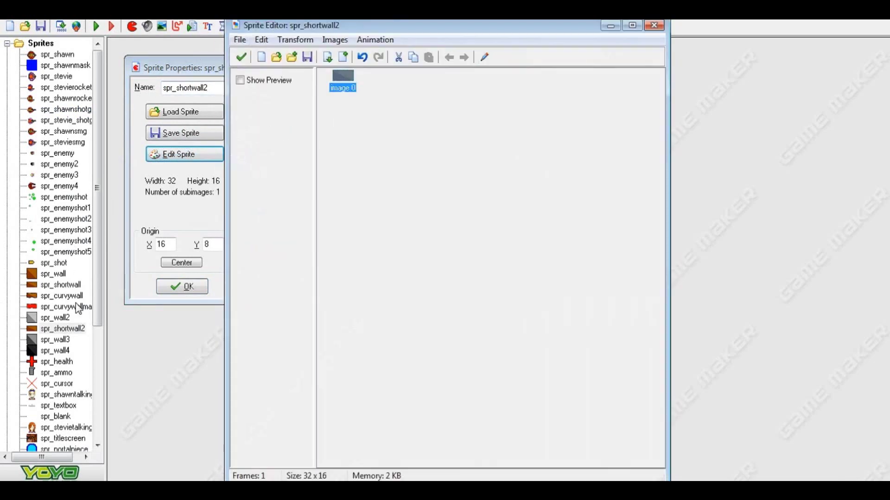
{"action": "left_click", "coordinate": [241, 57]}
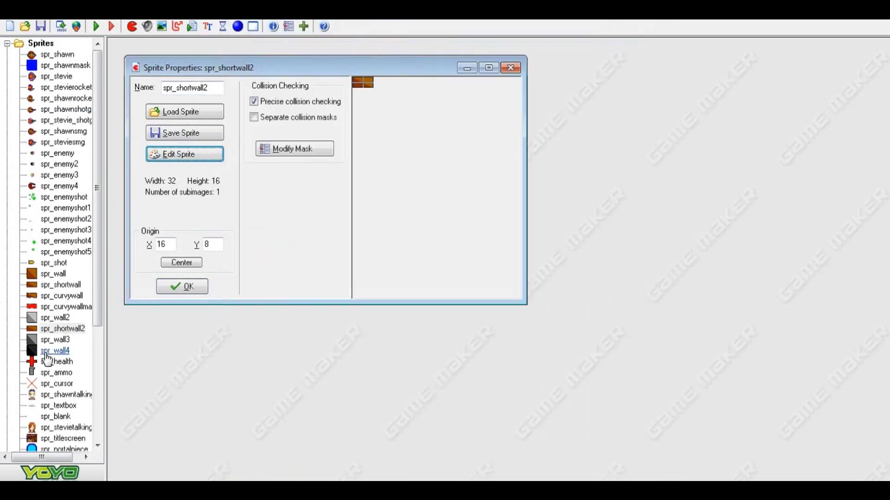
{"action": "double_click", "coordinate": [66, 320]}
{"action": "left_click", "coordinate": [193, 171]}
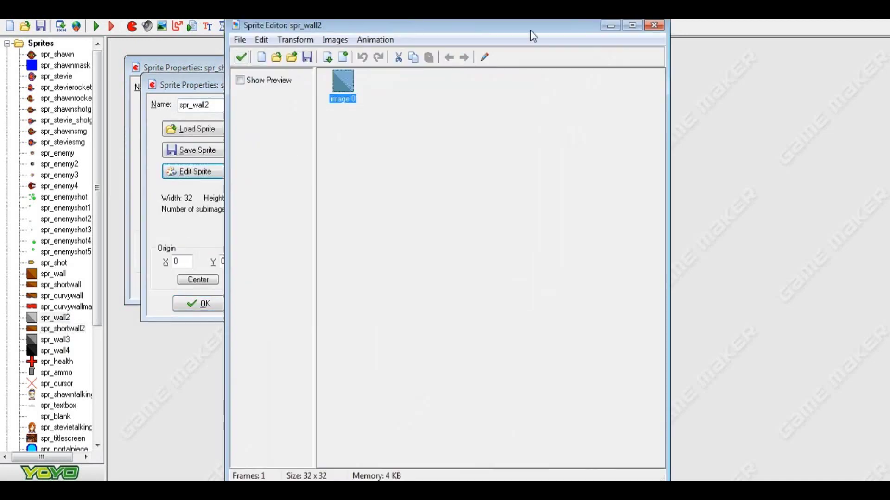
{"action": "left_click", "coordinate": [485, 58]}
{"action": "left_click", "coordinate": [438, 44]}
{"action": "left_click", "coordinate": [438, 44]}
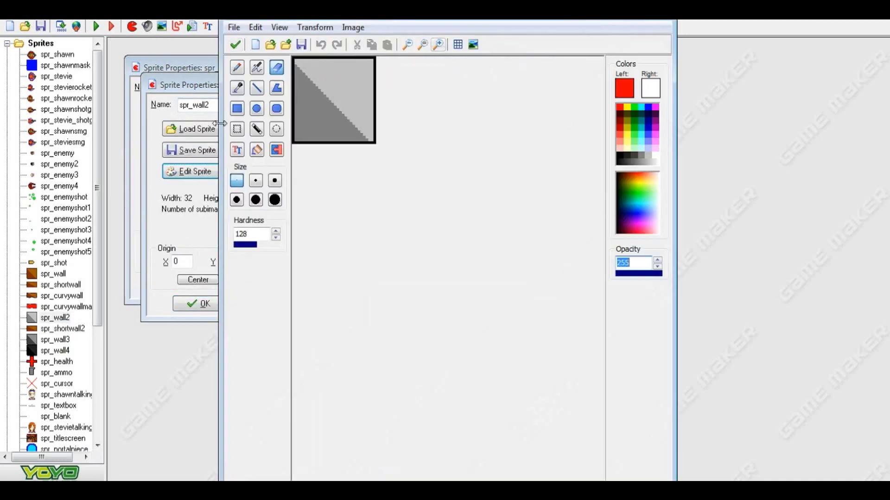
{"action": "left_click", "coordinate": [350, 70]}
Flood-fill spr_shortwall2's upper triangle with the light grey.
{"action": "left_click", "coordinate": [234, 47]}
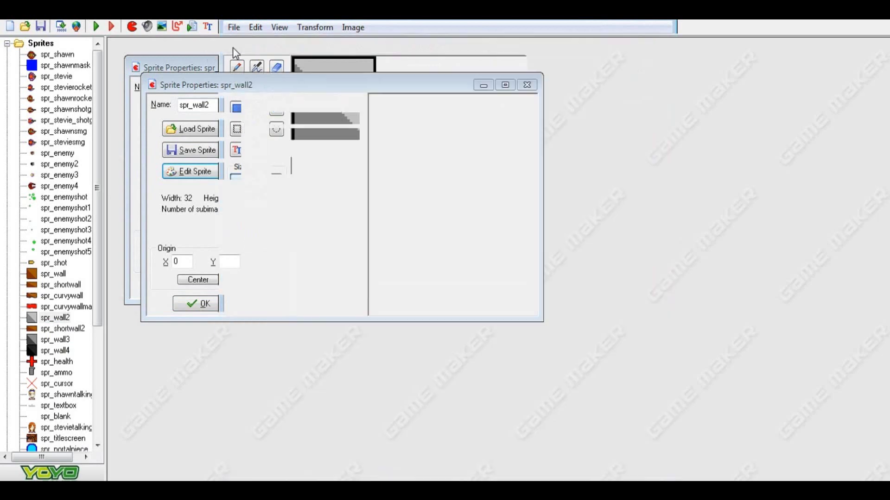
{"action": "left_click", "coordinate": [240, 57]}
{"action": "left_click", "coordinate": [177, 68]}
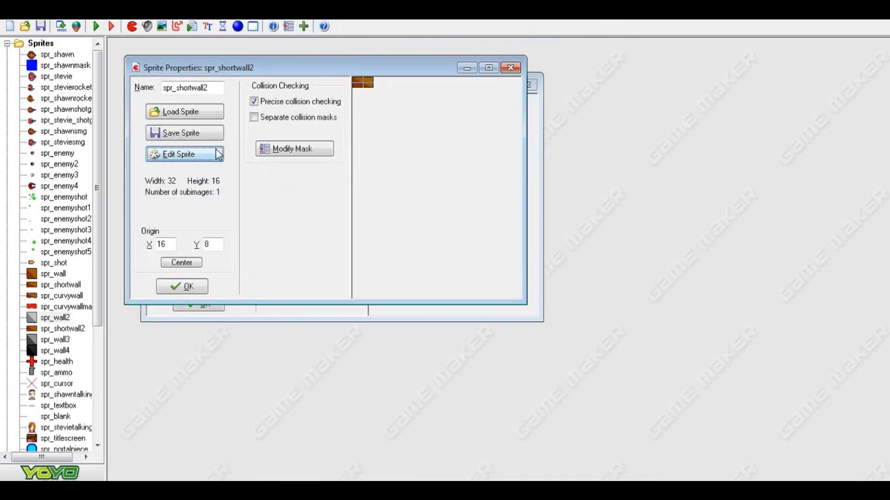
{"action": "left_click", "coordinate": [185, 154]}
{"action": "left_click", "coordinate": [484, 57]}
{"action": "left_click", "coordinate": [439, 45]}
{"action": "left_click", "coordinate": [439, 45]}
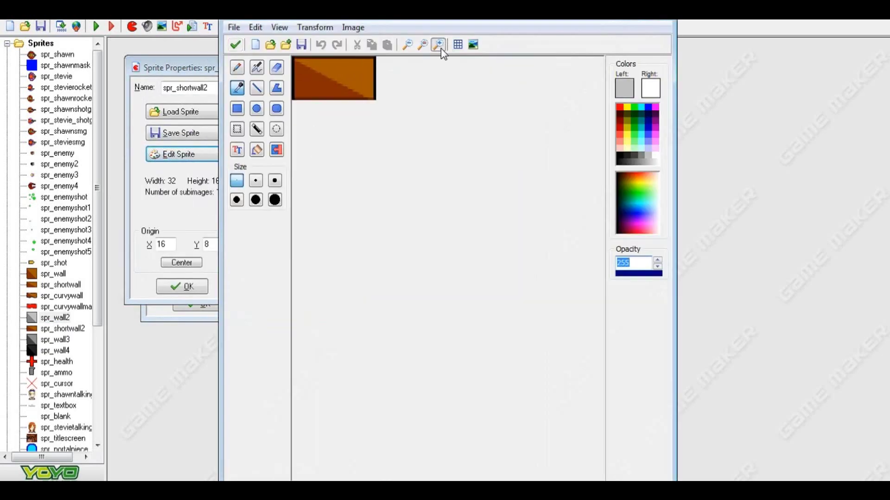
{"action": "left_click", "coordinate": [439, 45]}
{"action": "left_click", "coordinate": [257, 132]}
{"action": "left_click", "coordinate": [344, 70]}
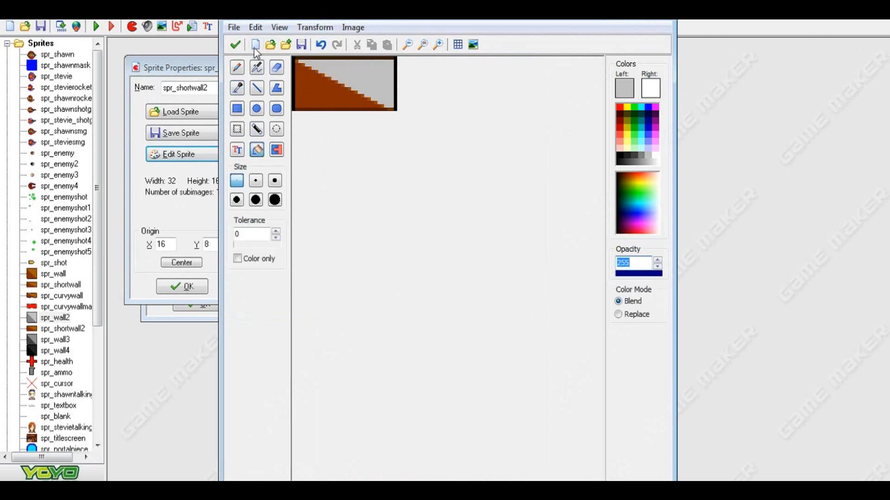
{"action": "left_click", "coordinate": [235, 45]}
{"action": "left_click", "coordinate": [240, 57]}
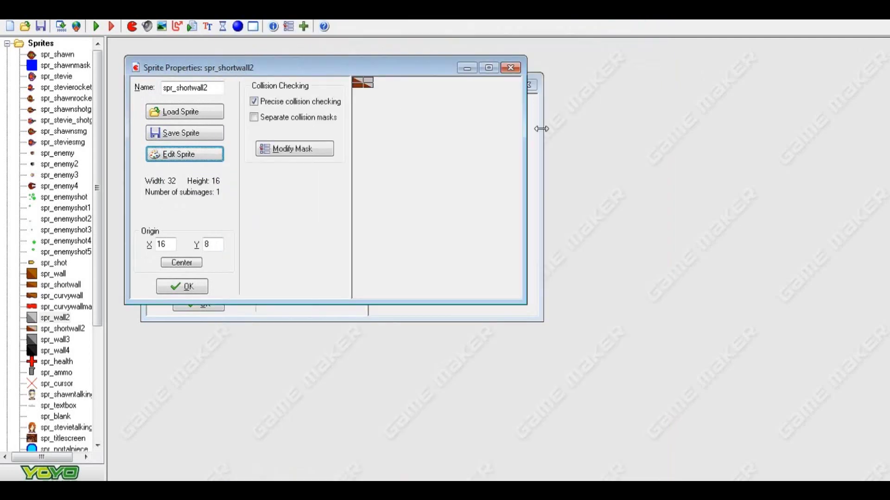
Sample the dark grey from spr_wall2's image with the colour picker.
{"action": "left_click", "coordinate": [537, 142]}
{"action": "left_click", "coordinate": [201, 171]}
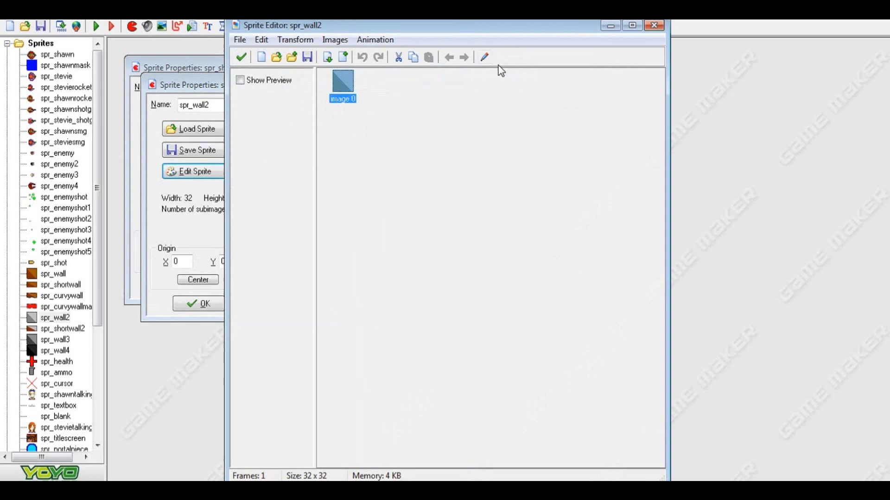
{"action": "left_click", "coordinate": [482, 58]}
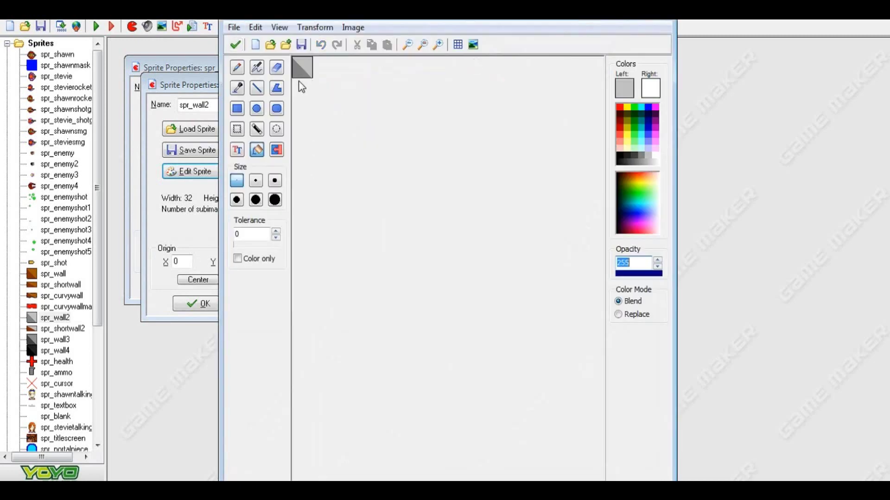
{"action": "left_click", "coordinate": [237, 88]}
{"action": "left_click", "coordinate": [299, 69]}
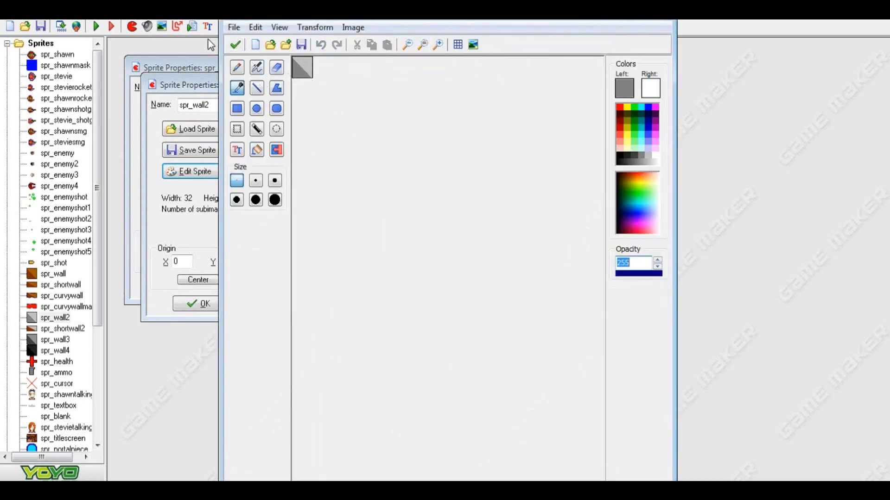
{"action": "left_click", "coordinate": [234, 44]}
{"action": "left_click", "coordinate": [241, 58]}
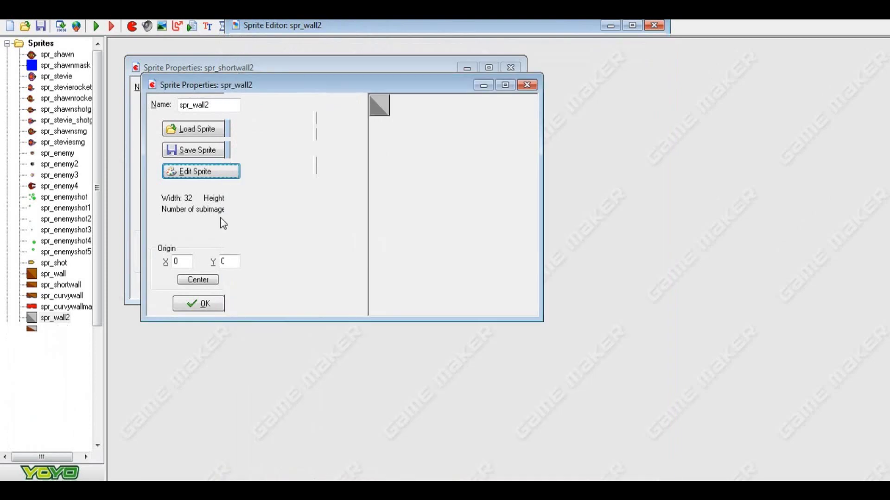
{"action": "left_click", "coordinate": [204, 303]}
Flood-fill spr_shortwall2's brown lower half with the dark grey.
{"action": "left_click", "coordinate": [185, 154]}
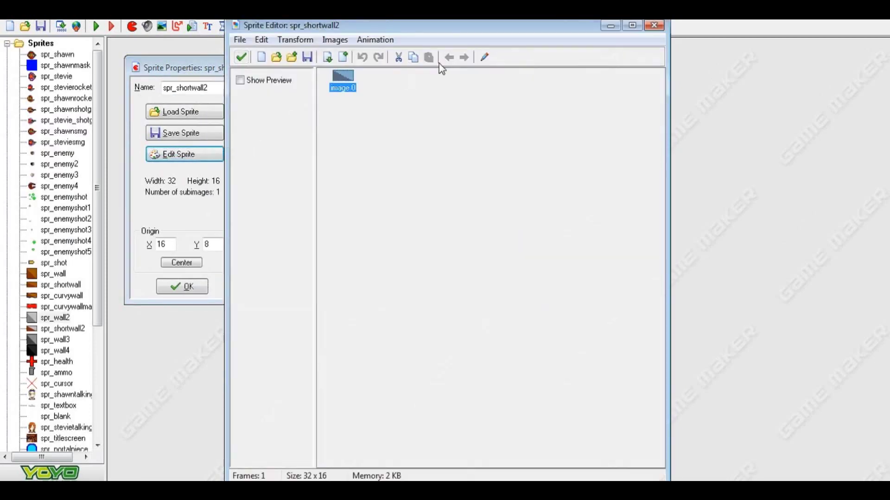
{"action": "left_click", "coordinate": [485, 57]}
{"action": "left_click", "coordinate": [438, 45]}
{"action": "left_click", "coordinate": [438, 45]}
{"action": "left_click", "coordinate": [257, 150]}
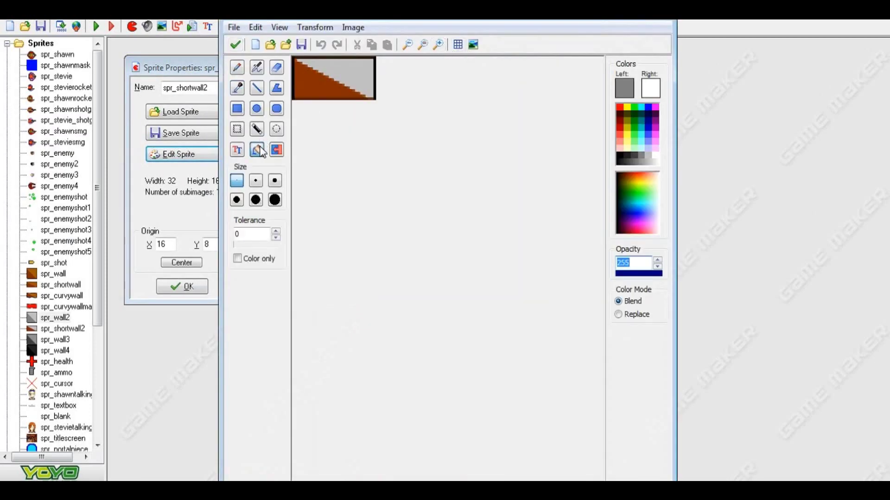
{"action": "left_click", "coordinate": [326, 80]}
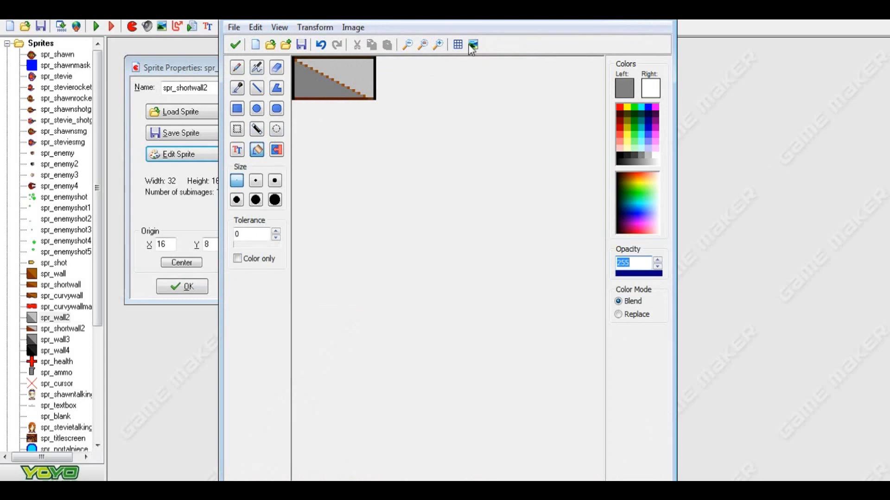
{"action": "left_click", "coordinate": [438, 45]}
{"action": "left_click", "coordinate": [438, 45]}
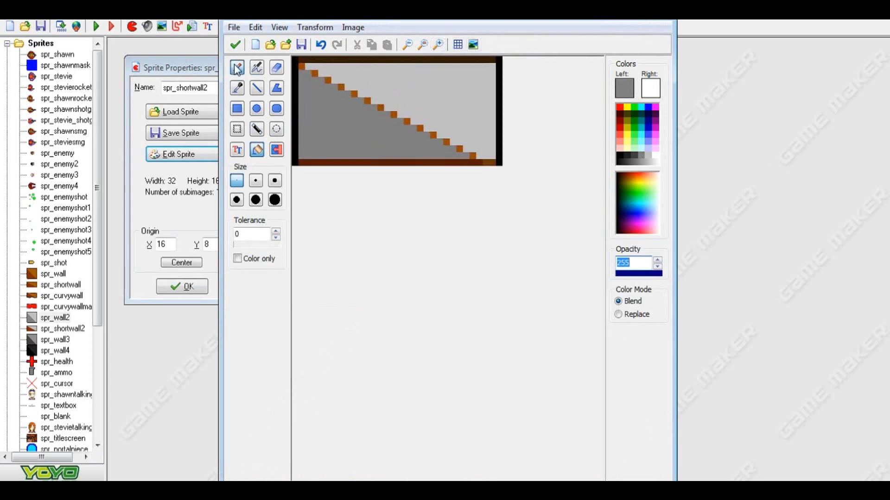
Paint the leftover brown step pixels along the diagonal grey with the pencil.
{"action": "left_click", "coordinate": [237, 68]}
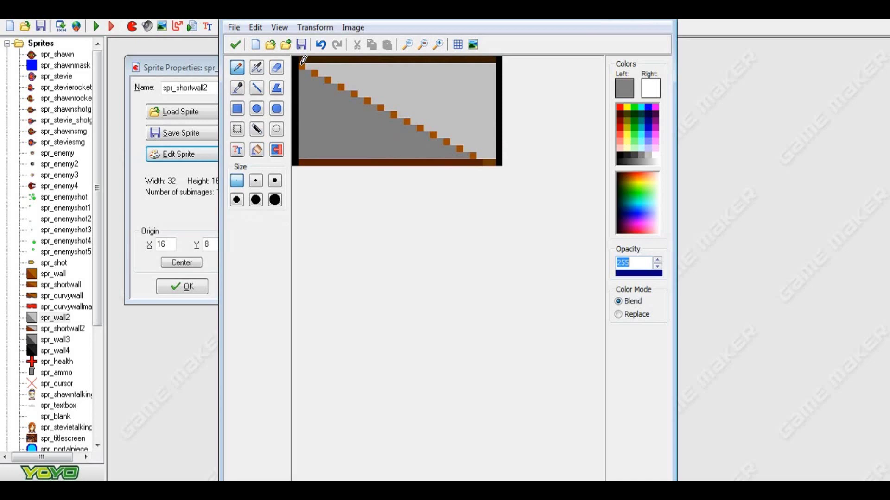
{"action": "left_click_drag", "start_coordinate": [304, 59], "coordinate": [460, 144]}
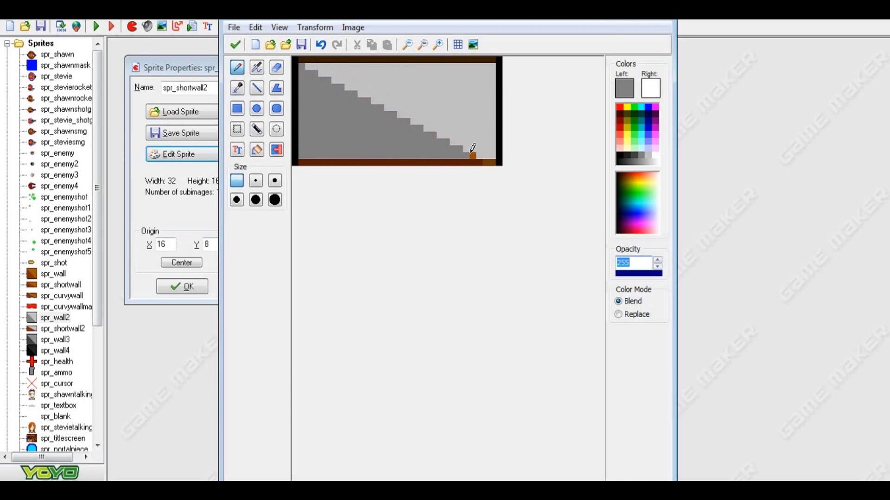
{"action": "left_click", "coordinate": [472, 152]}
Redraw the sprite's top and bottom rows in black and save spr_shortwall2.
{"action": "left_click", "coordinate": [622, 155]}
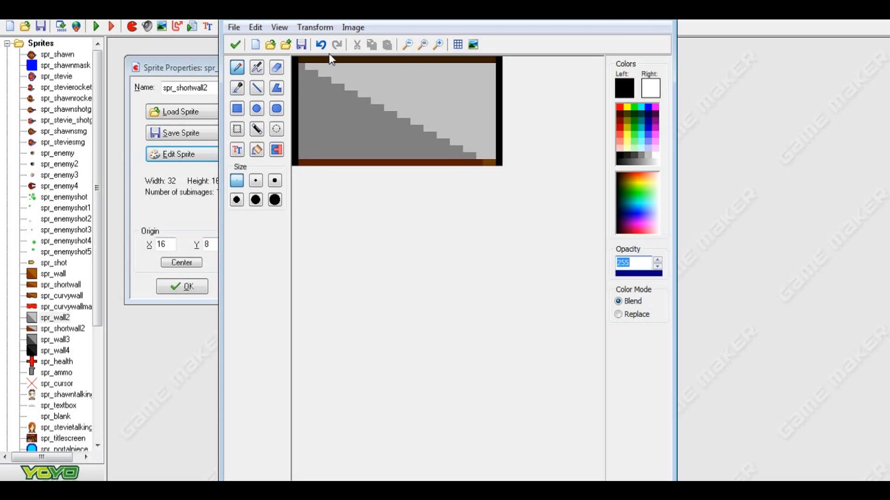
{"action": "left_click_drag", "start_coordinate": [300, 59], "coordinate": [498, 59]}
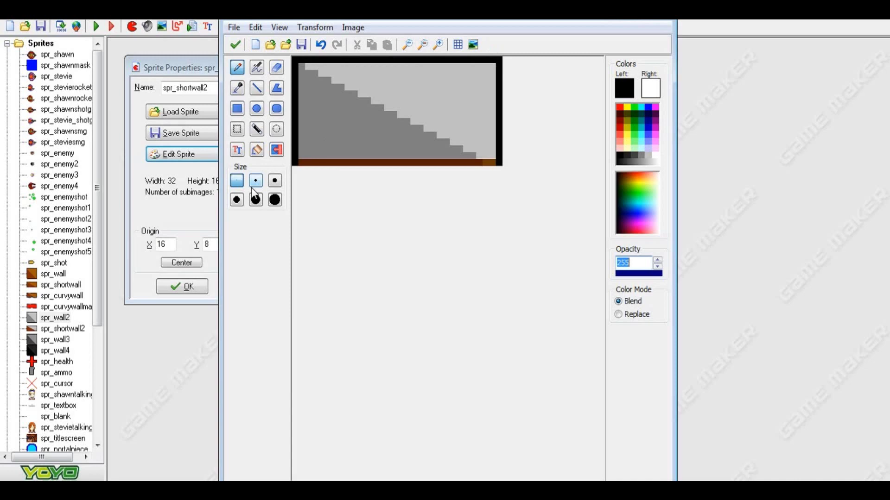
{"action": "left_click_drag", "start_coordinate": [299, 162], "coordinate": [500, 162]}
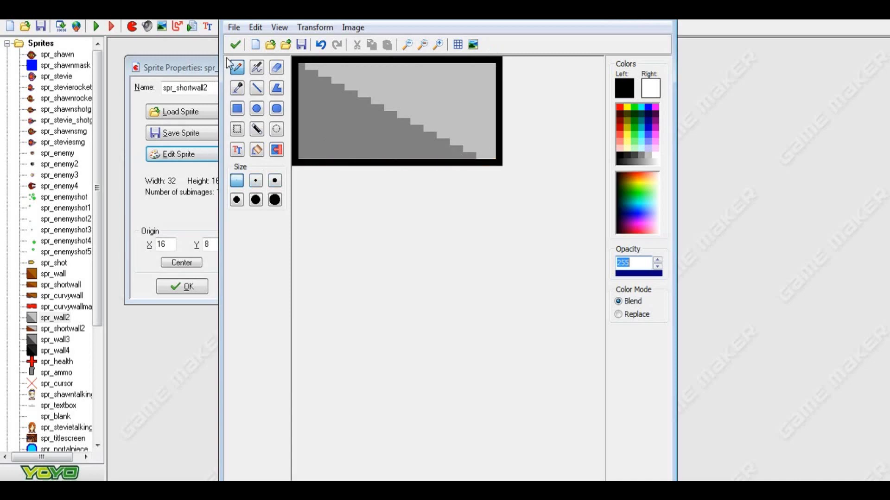
{"action": "left_click", "coordinate": [235, 44]}
{"action": "left_click", "coordinate": [239, 56]}
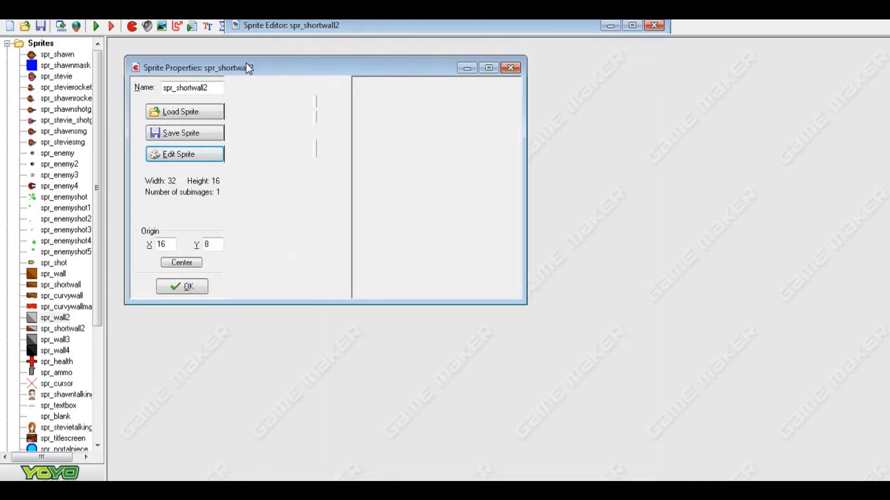
{"action": "left_click", "coordinate": [199, 288]}
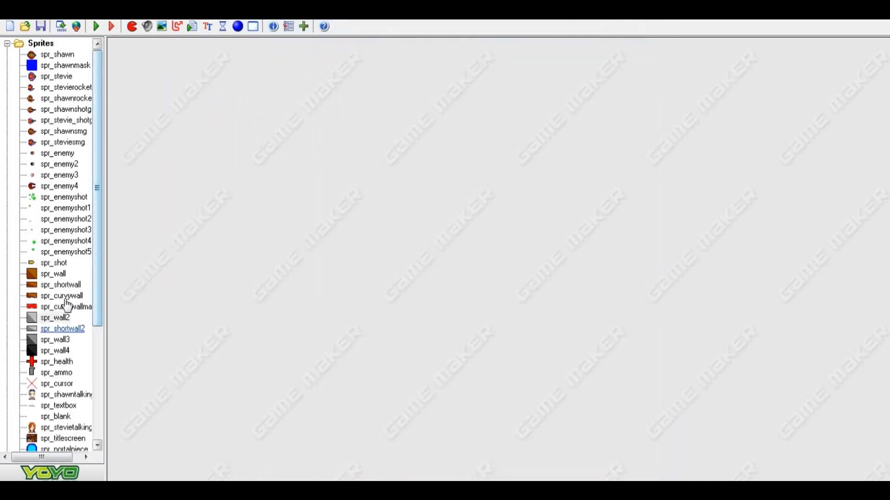